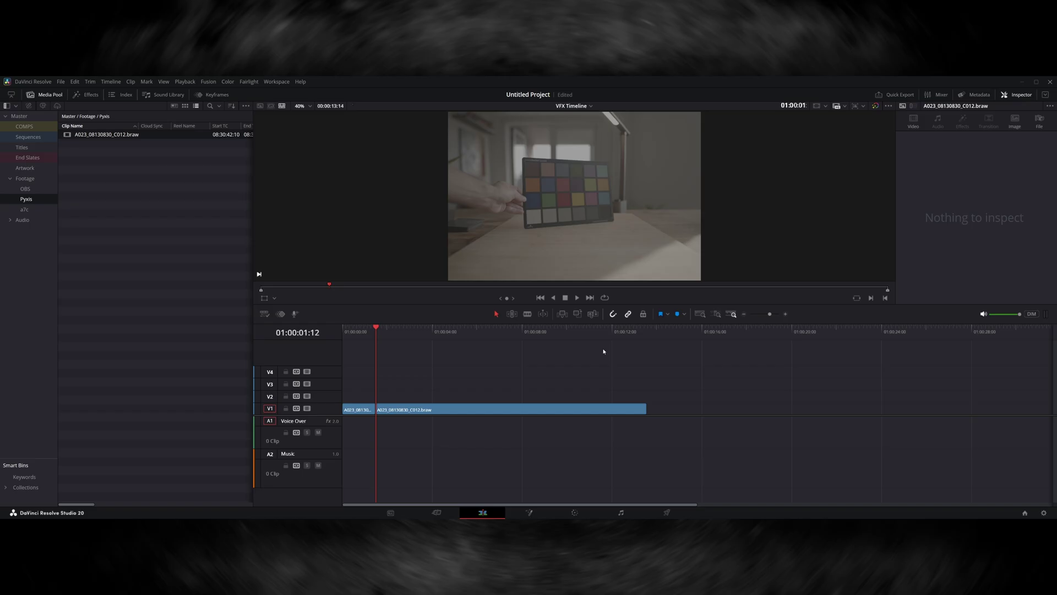
# Switch from the Edit page to the Color page with Shift+6 to grade the chart clip.
pyautogui.hotkey('shift', '6')
# Add an ACES 1.3 Transform with reference gamut compression, Blackmagic Film Gen 5 to ACEScg.
pyautogui.moveTo(942, 251); pyautogui.dragTo(630, 215)
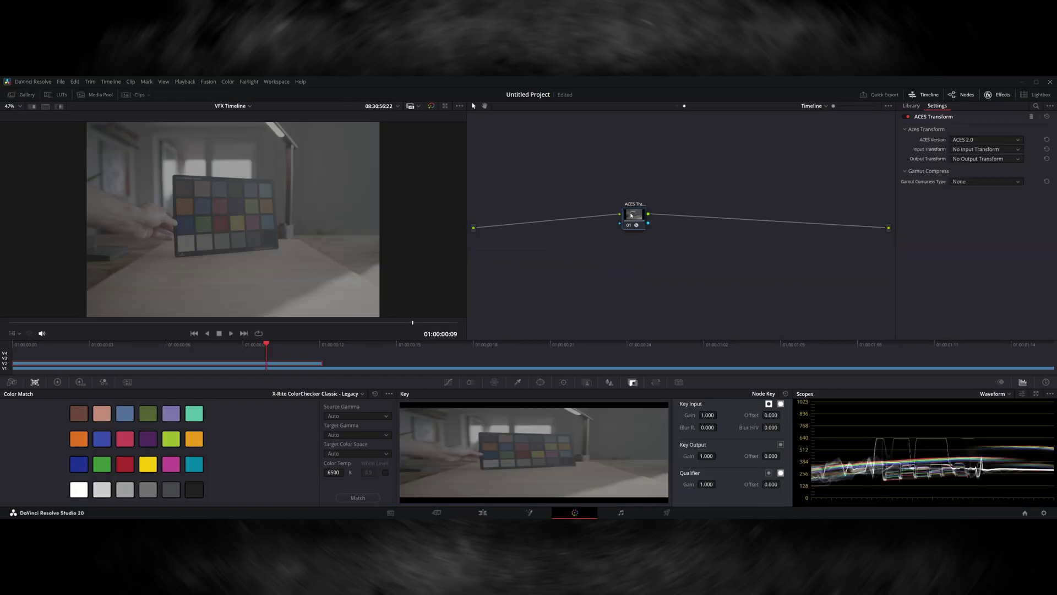
pyautogui.click(980, 139)
pyautogui.click(971, 156)
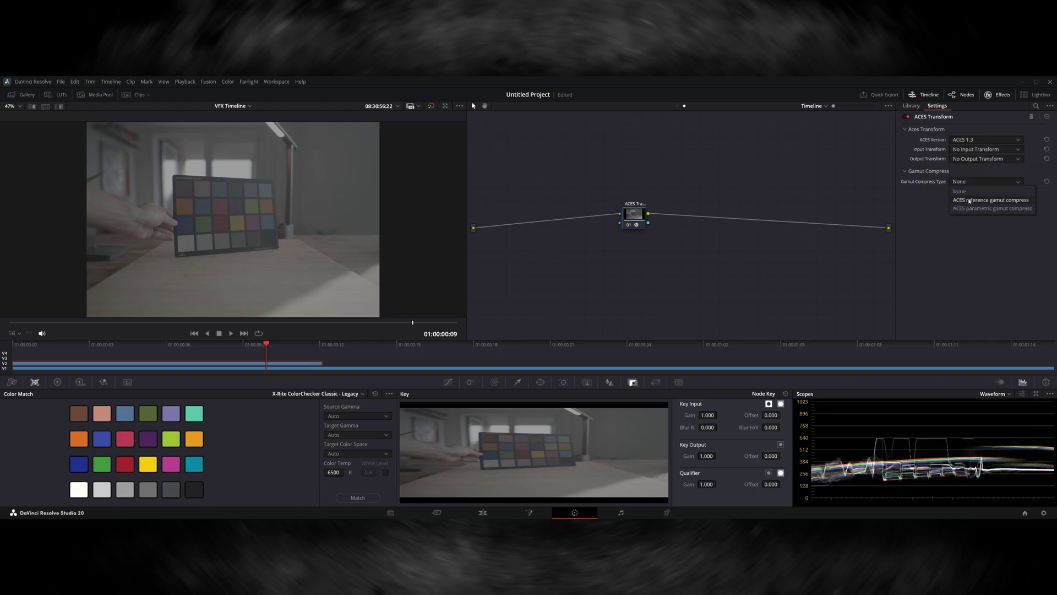
pyautogui.click(980, 149)
pyautogui.click(977, 176)
pyautogui.click(974, 159)
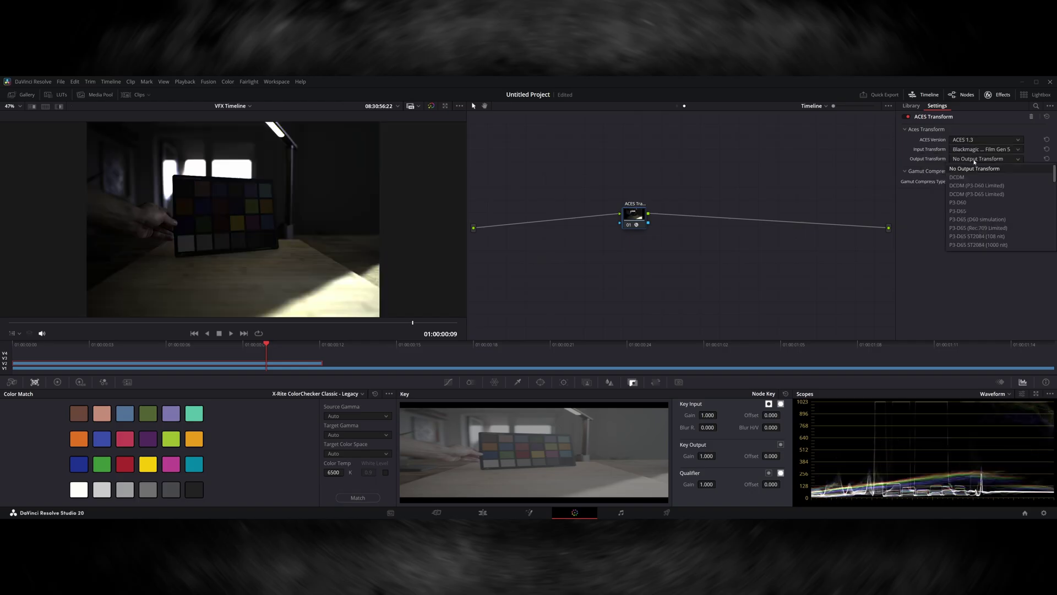
pyautogui.click(969, 245)
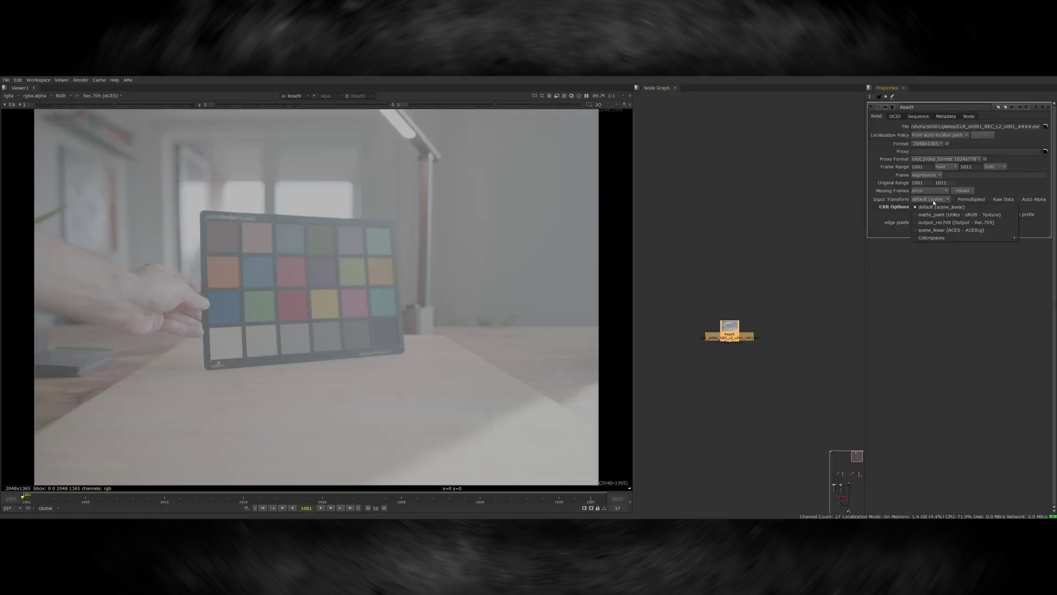
# Set the Read node's input transform to Colorspaces > ACES > ACEScg.
pyautogui.moveTo(942, 239)
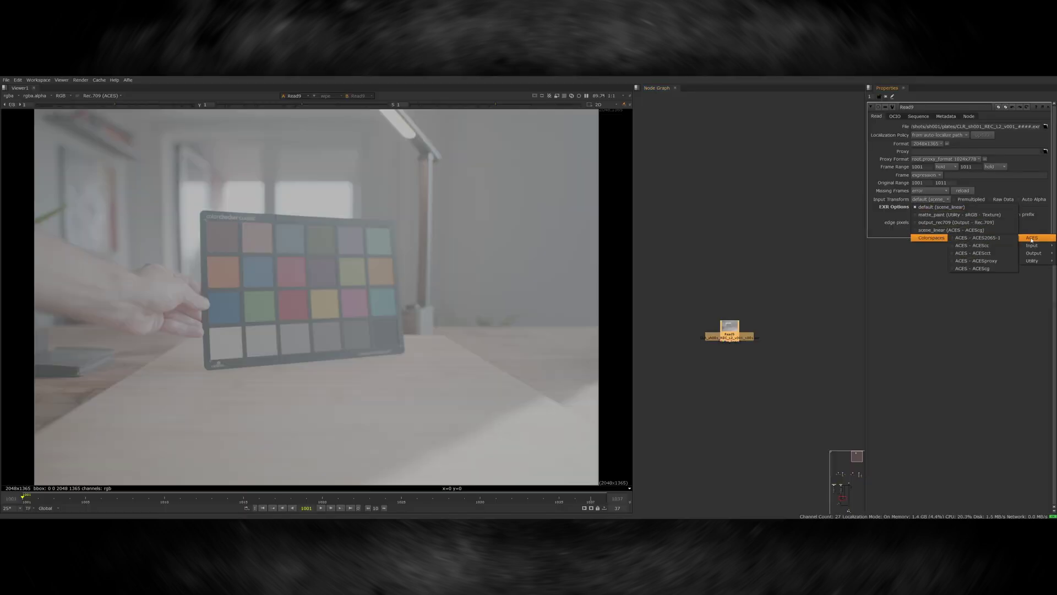
pyautogui.moveTo(1031, 238)
pyautogui.click(980, 252)
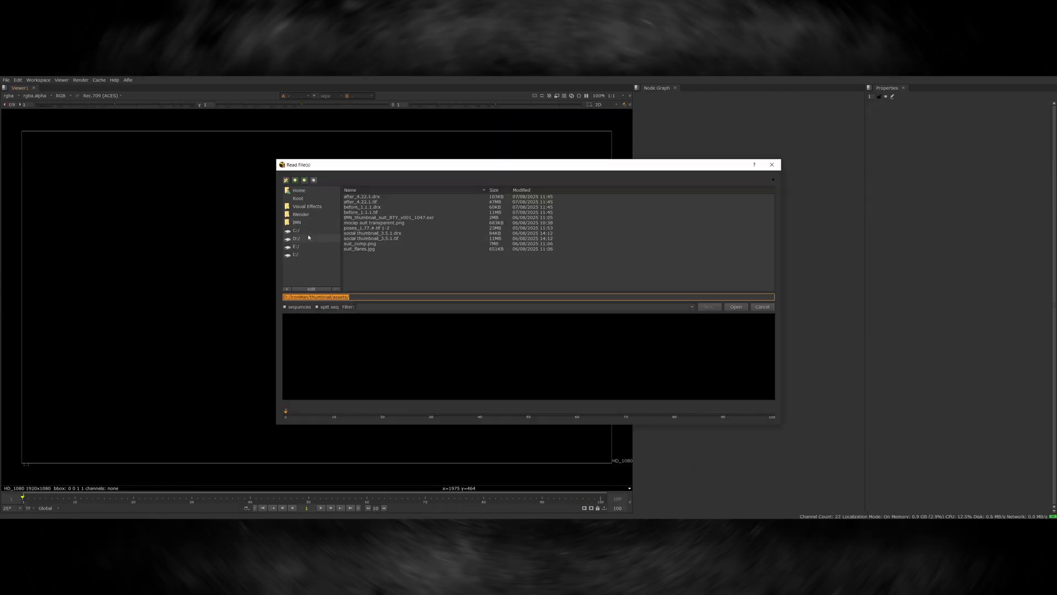
# Read both CLR_sh001 EXR plate sequences from the project's plates folder.
pyautogui.click(307, 238)
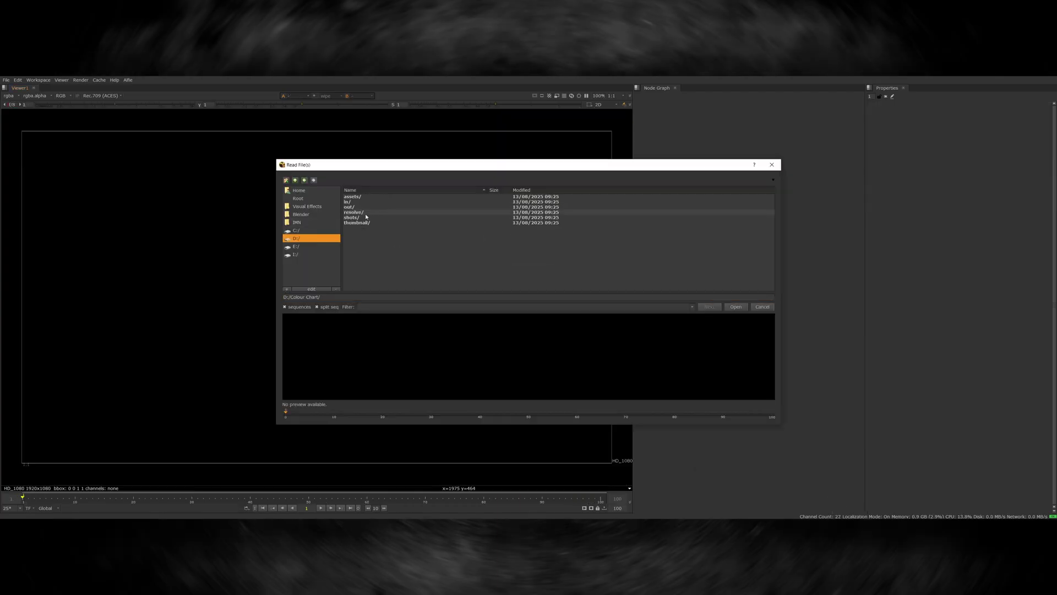
pyautogui.doubleClick(364, 204)
pyautogui.doubleClick(363, 201)
pyautogui.moveTo(363, 197); pyautogui.dragTo(366, 202)
pyautogui.click(736, 307)
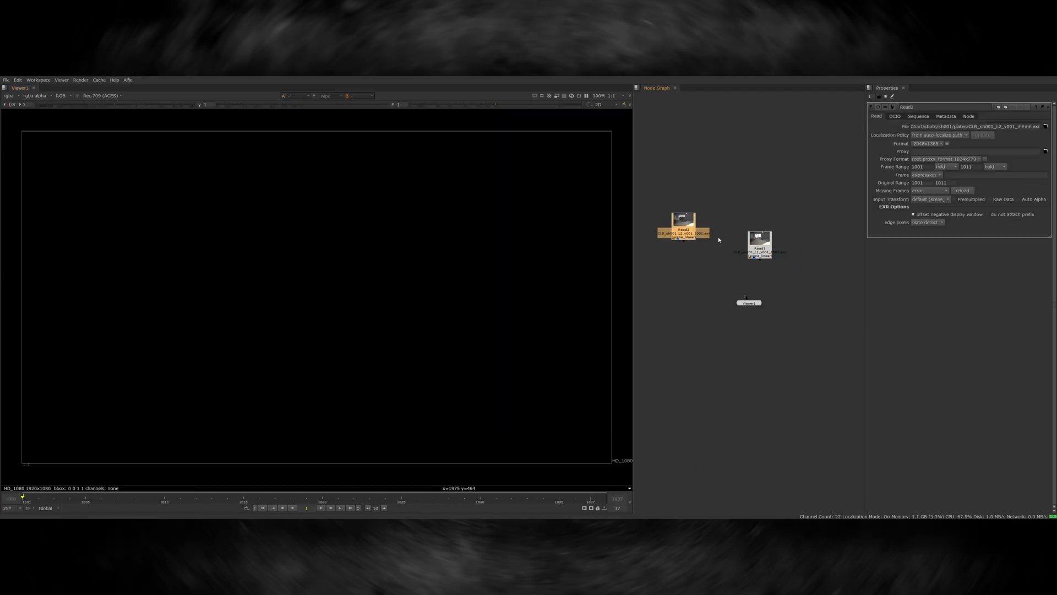
# Add an mmColorTarget to the chart plate and fit its four corners to the chart.
pyautogui.press('2')
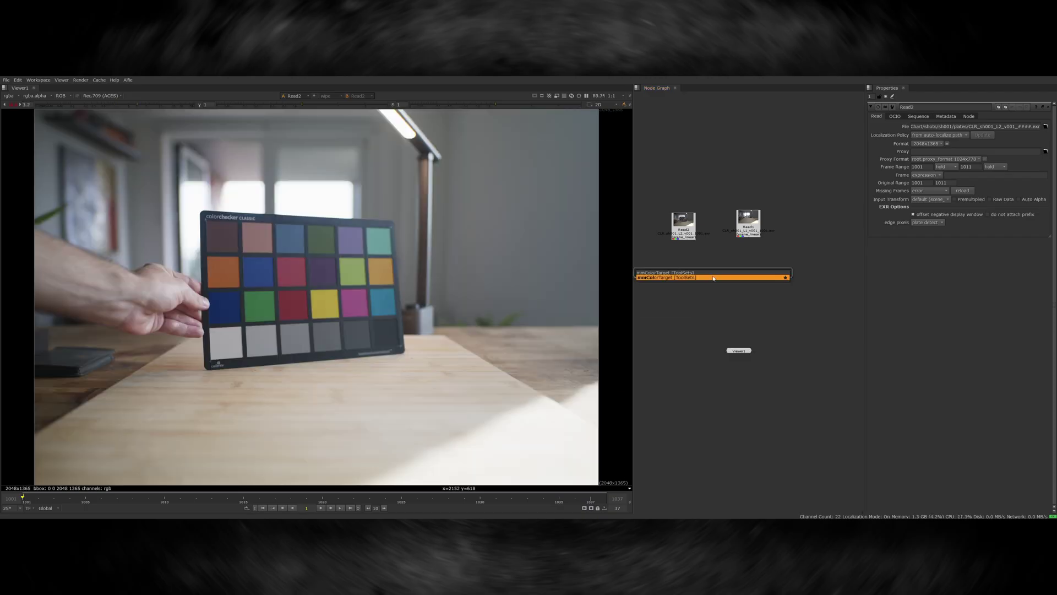
pyautogui.click(684, 267)
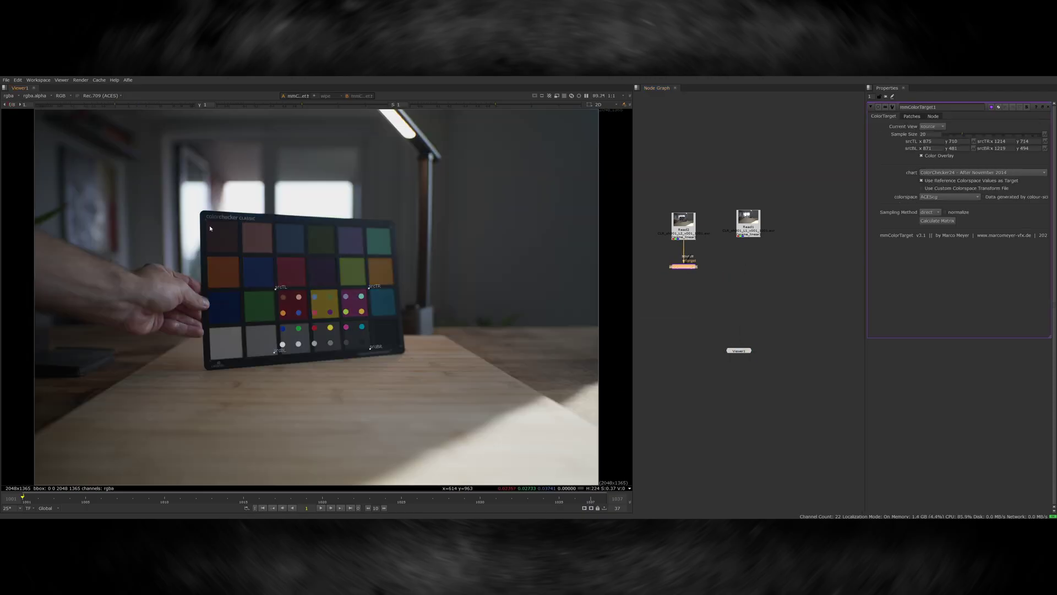
pyautogui.moveTo(230, 241); pyautogui.dragTo(206, 218)
pyautogui.moveTo(275, 351); pyautogui.dragTo(210, 359)
pyautogui.moveTo(370, 348); pyautogui.dragTo(402, 345)
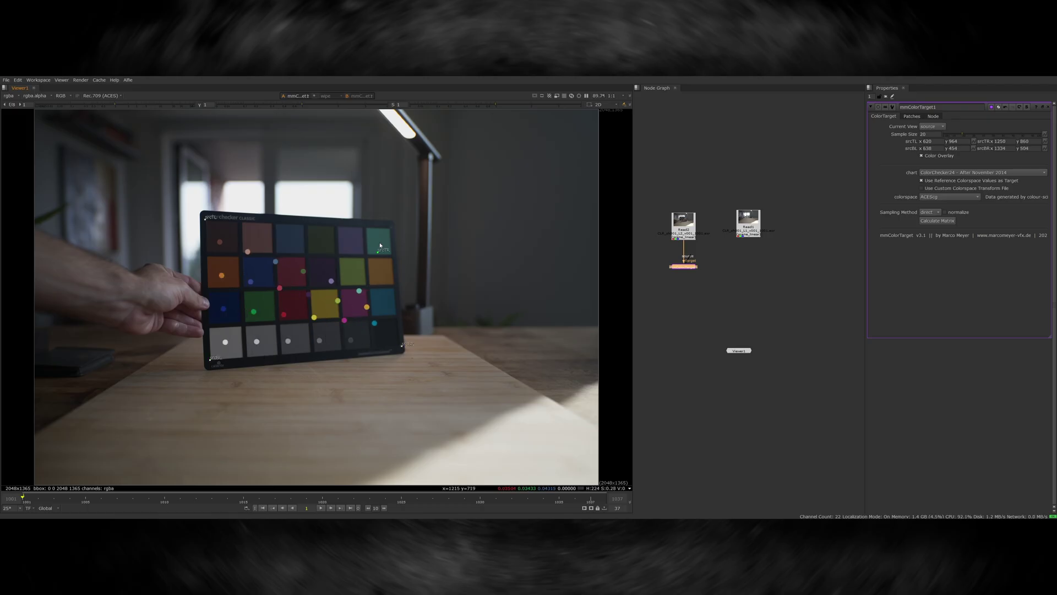
pyautogui.moveTo(368, 287); pyautogui.dragTo(399, 223)
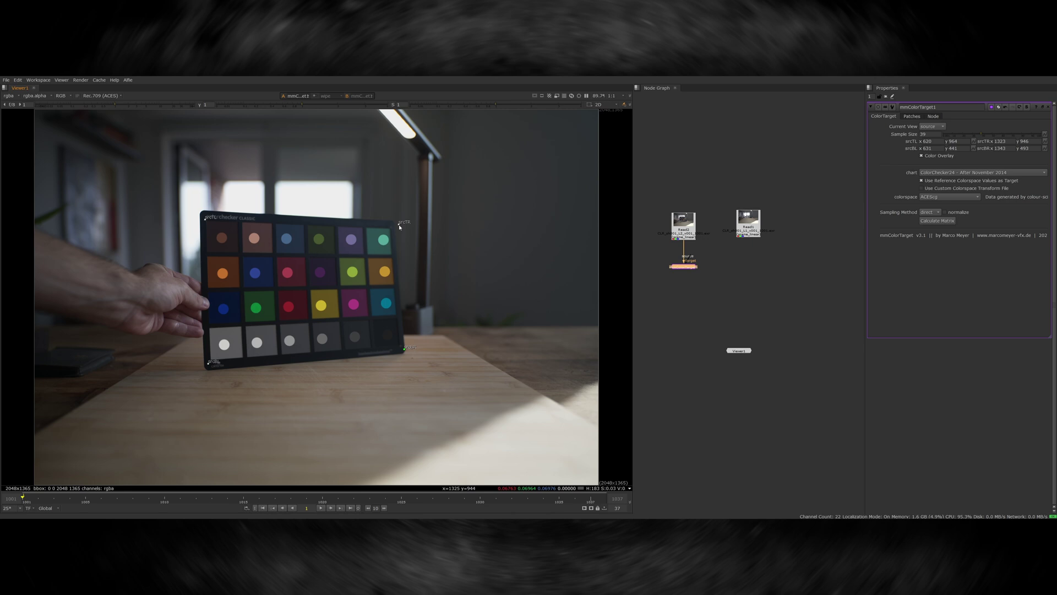
pyautogui.moveTo(209, 361); pyautogui.dragTo(212, 363)
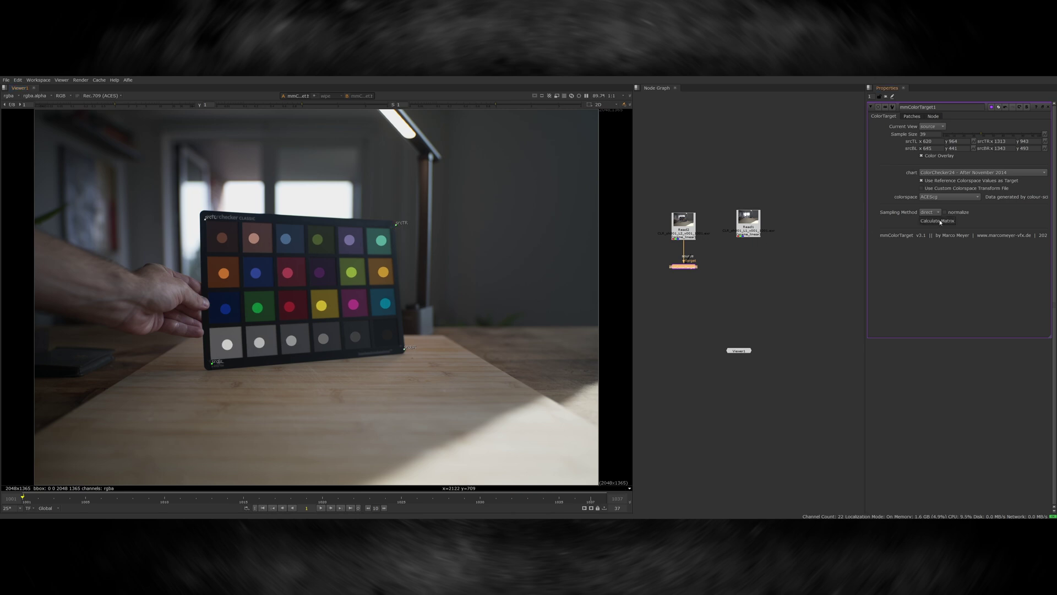
# Calculate the colour matrix and paste the ColorMatrix under the clean background plate Read1.
pyautogui.click(938, 221)
pyautogui.hotkey('ctrl', 'shift', 'x')
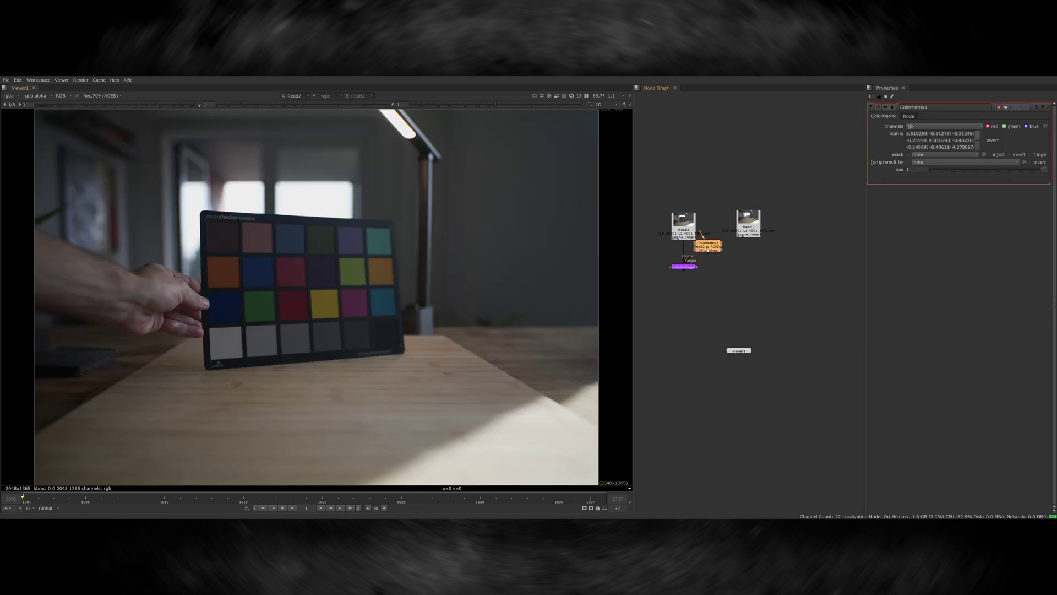
pyautogui.moveTo(705, 243); pyautogui.dragTo(675, 270)
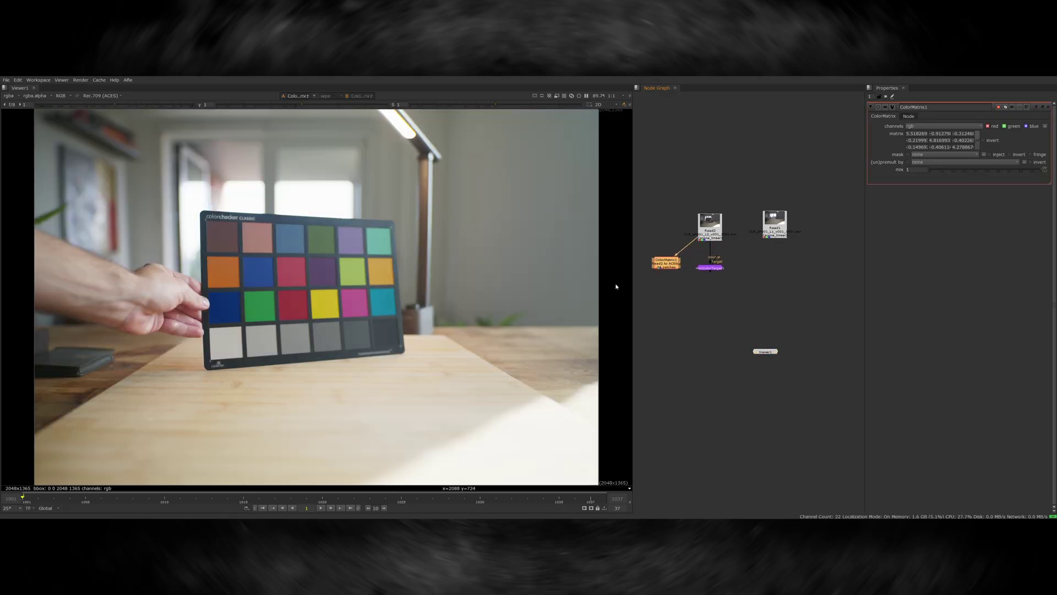
pyautogui.click(775, 220)
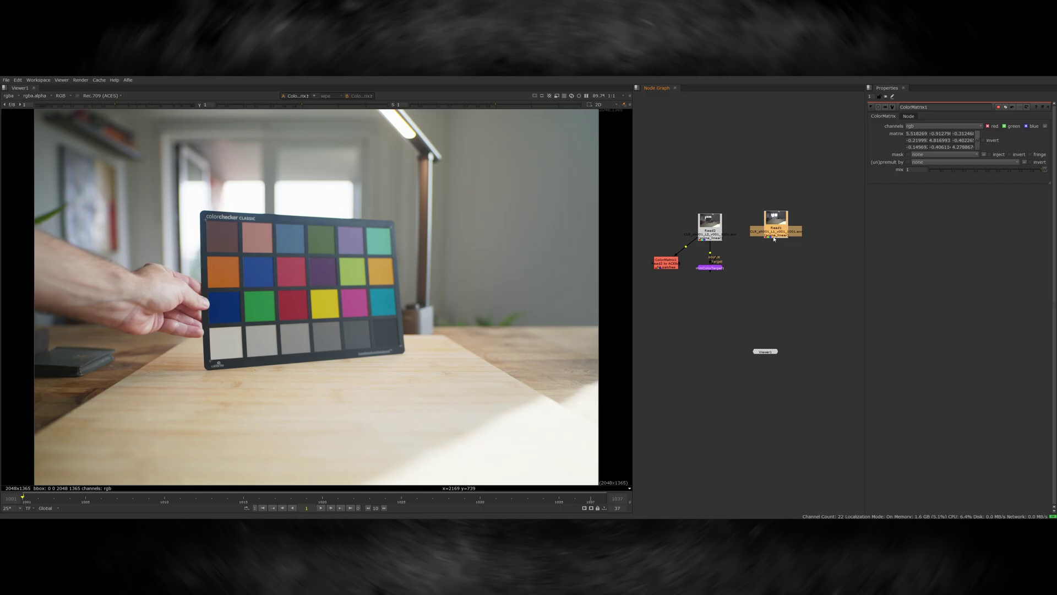
pyautogui.hotkey('ctrl', 'v')
pyautogui.press('1')
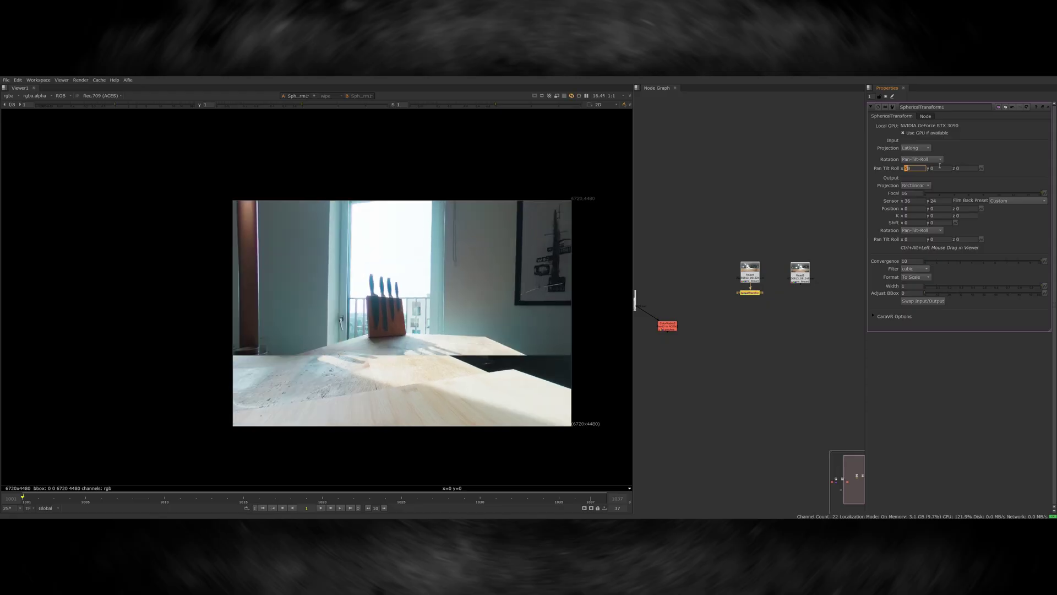
# Pan the panorama to 168, fit mmColorTarget2, enlarge sample size and calculate its matrix.
pyautogui.write('168')
pyautogui.press('Return')
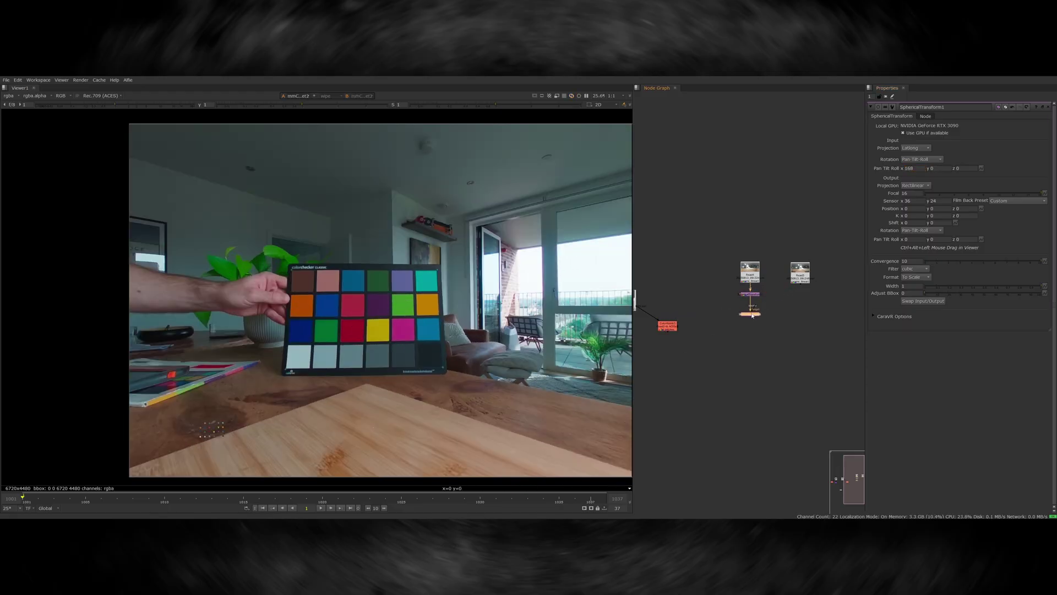
pyautogui.doubleClick(751, 314)
pyautogui.moveTo(314, 371); pyautogui.dragTo(447, 371)
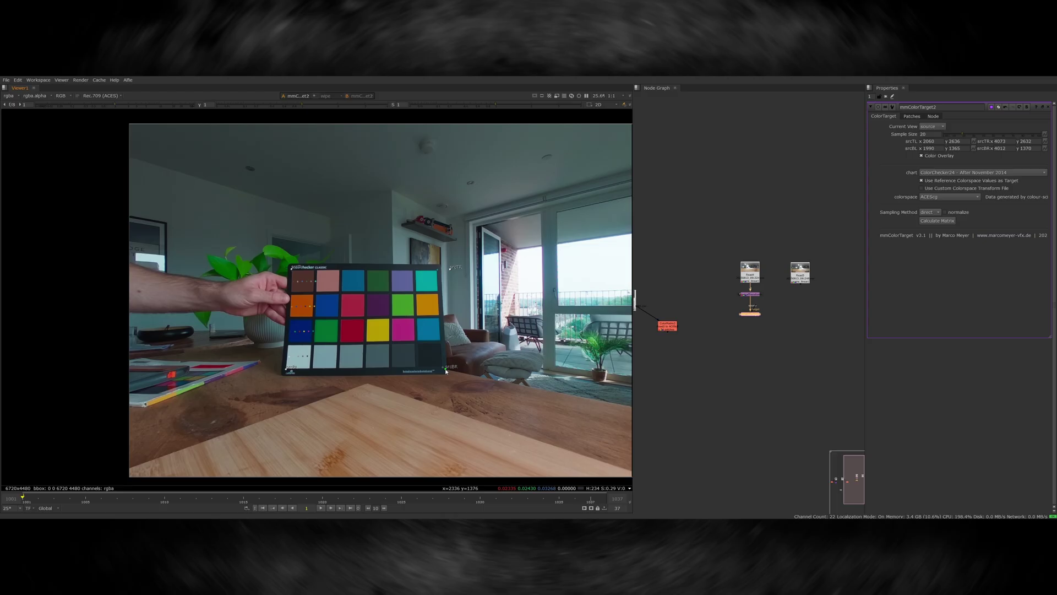
pyautogui.click(997, 135)
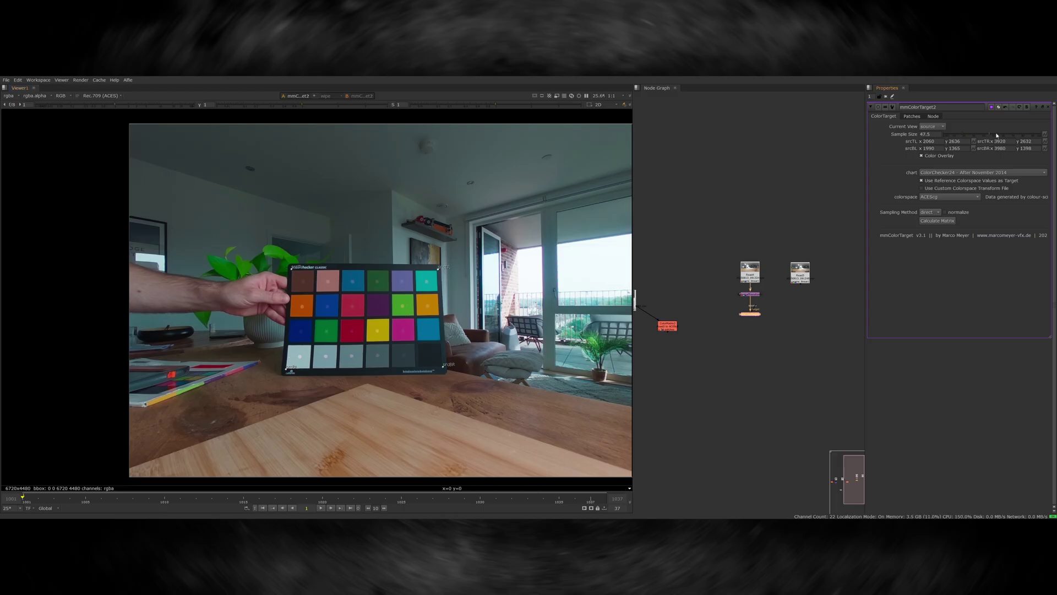
pyautogui.click(936, 221)
pyautogui.doubleClick(780, 302)
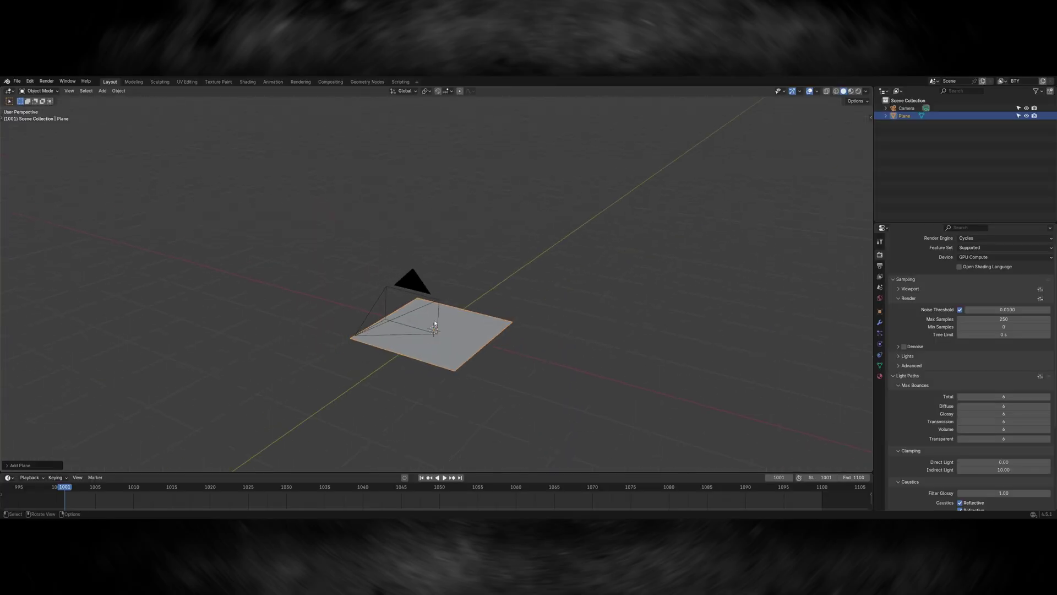
# Stretch the floor plane along Y and project the wood plate using window coordinates.
pyautogui.press('KP_0')
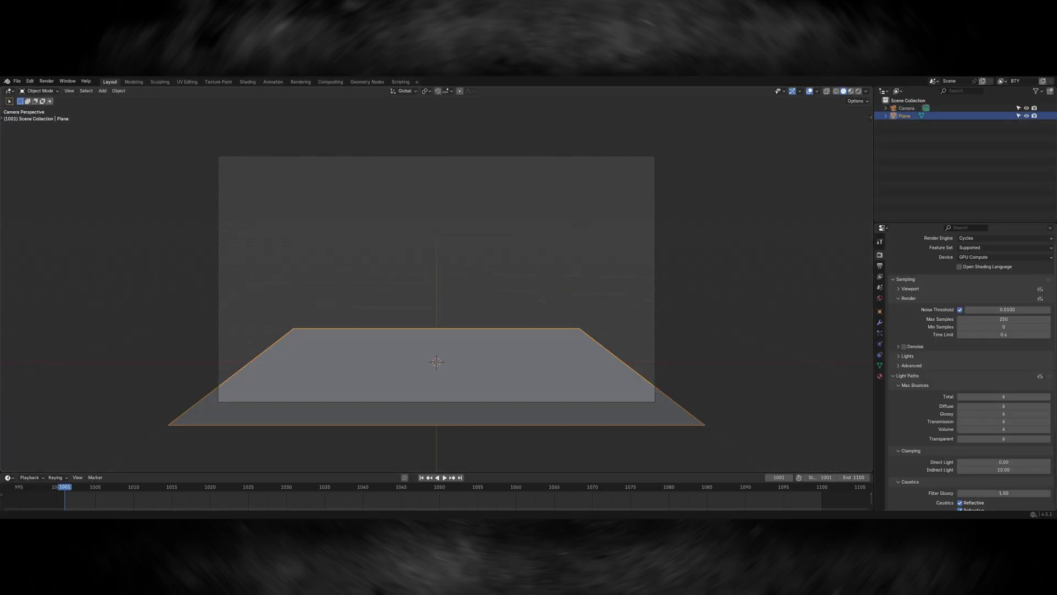
pyautogui.press('s')
pyautogui.press('y')
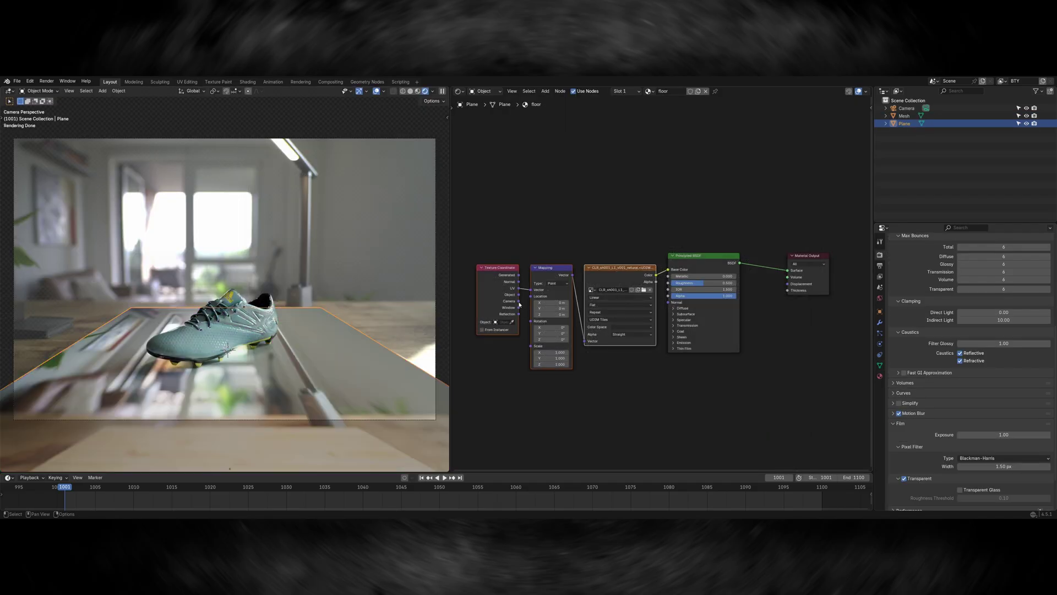
pyautogui.moveTo(519, 307); pyautogui.dragTo(530, 290)
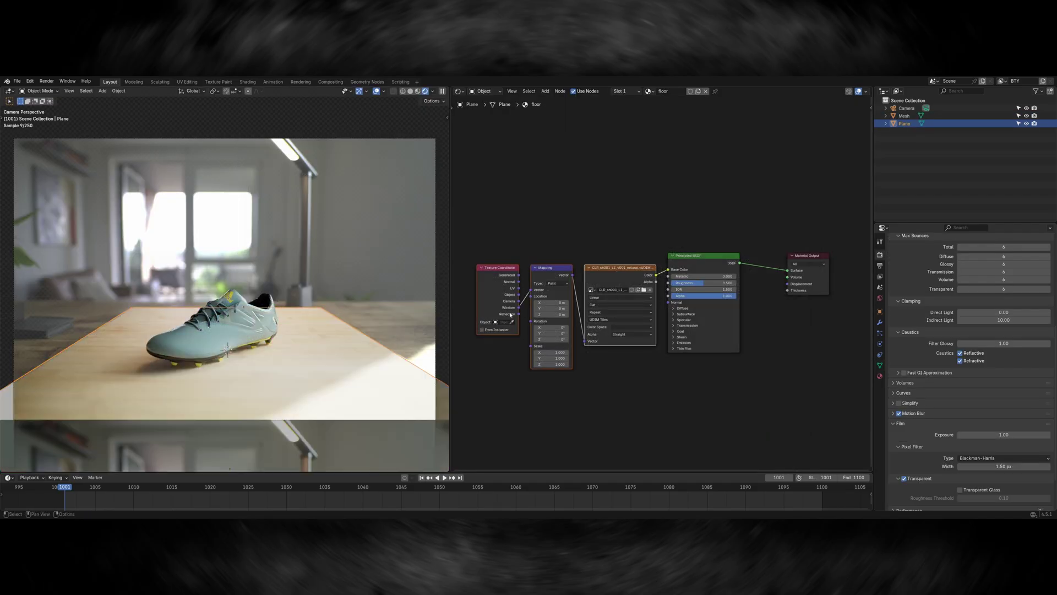
pyautogui.hotkey('alt', 'a')
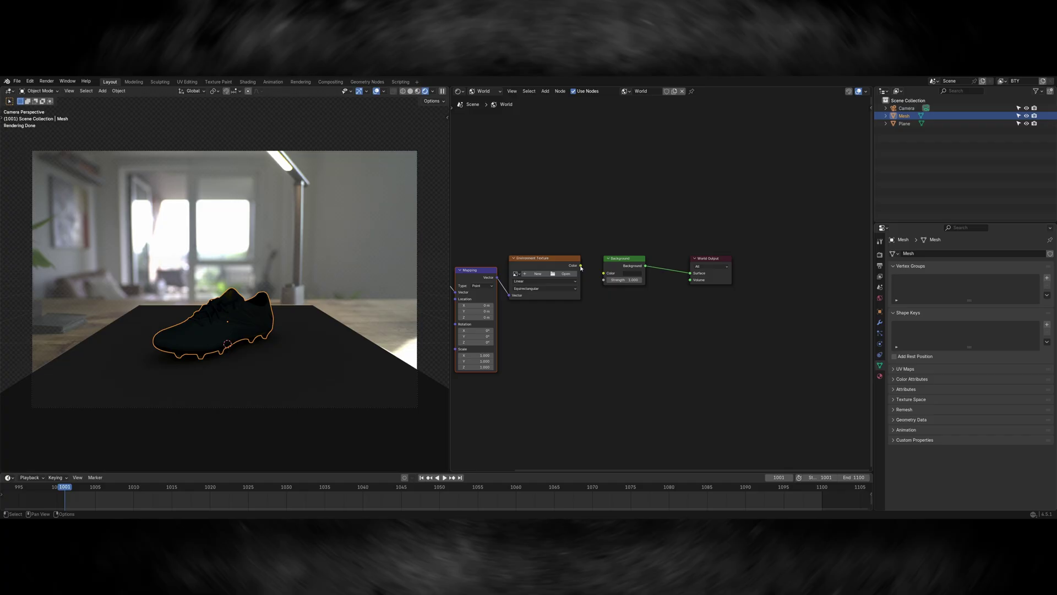
# Load the neutral HDRI into the world background as ACEScg and rotate it -25.3° to match the plate.
pyautogui.moveTo(580, 265); pyautogui.dragTo(604, 273)
pyautogui.click(565, 274)
pyautogui.click(380, 173)
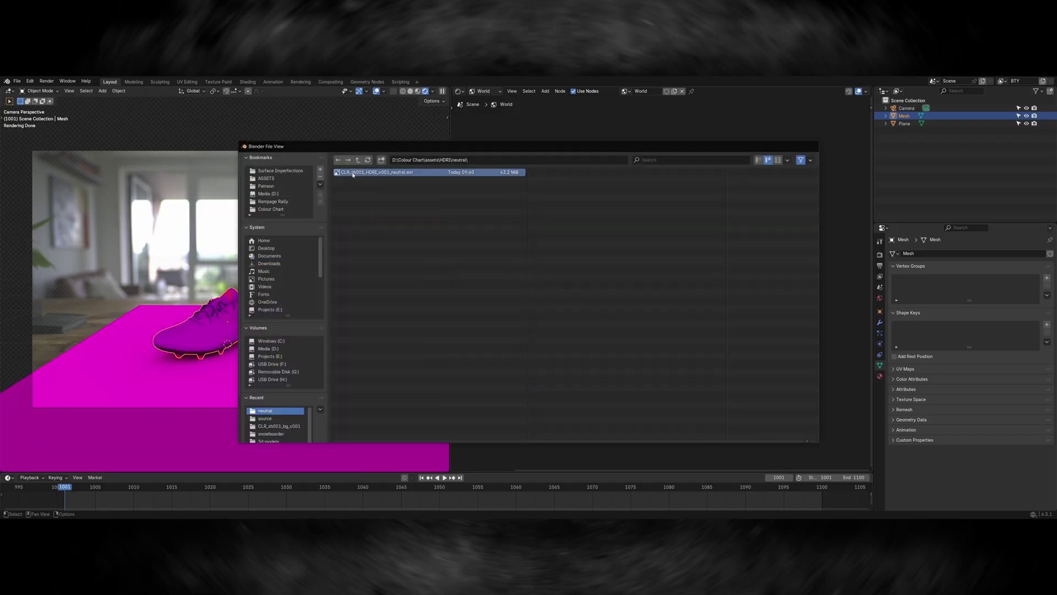
pyautogui.click(736, 434)
pyautogui.click(557, 304)
pyautogui.click(571, 332)
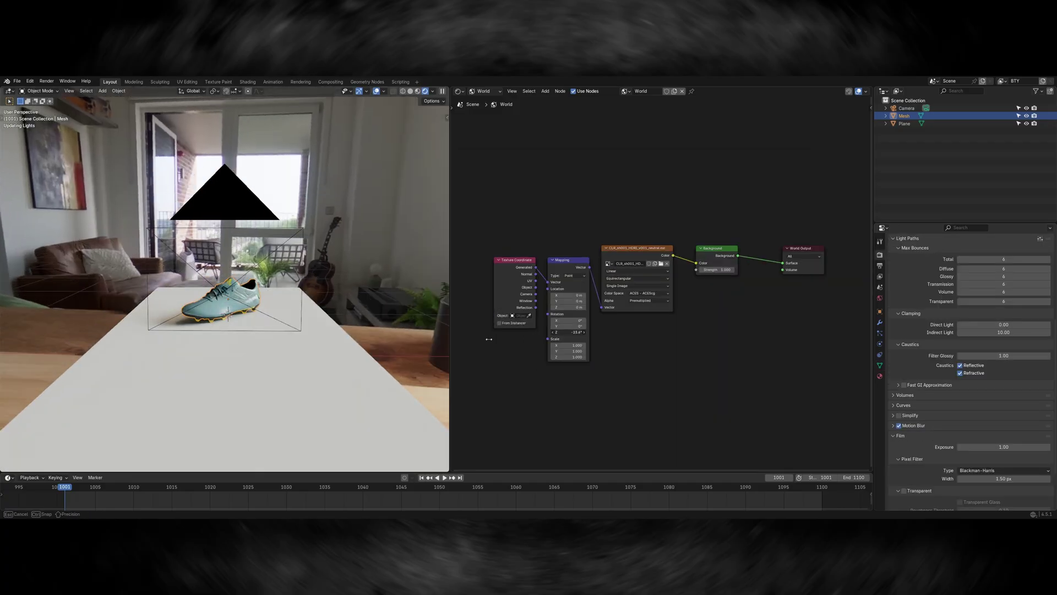
pyautogui.moveTo(576, 332); pyautogui.dragTo(556, 332)
# Import the ColorChecker as an image plane facing the camera and scale it up.
pyautogui.press('KP_0')
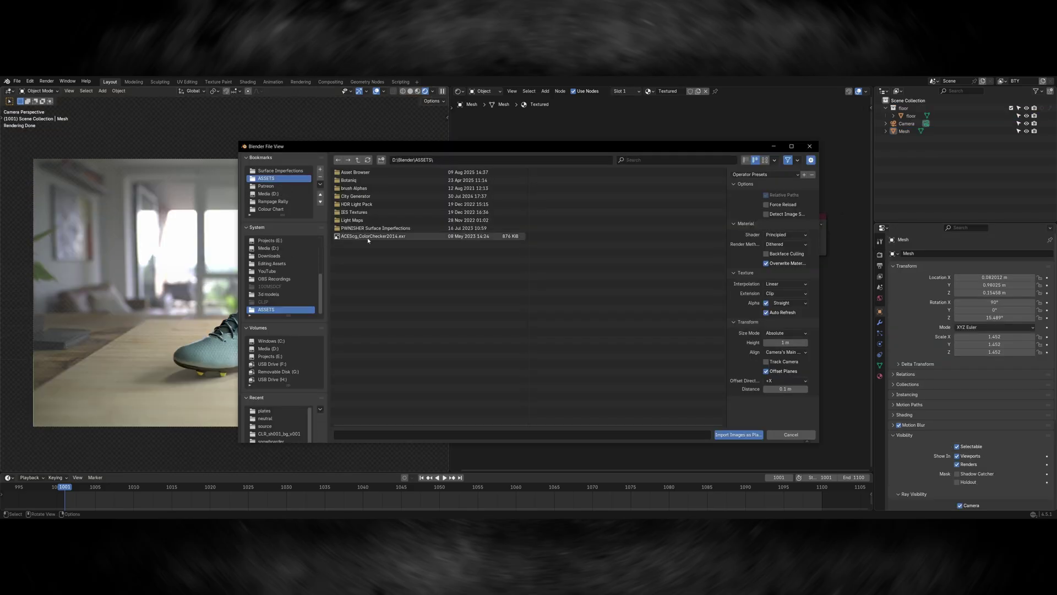
pyautogui.doubleClick(368, 237)
pyautogui.press('g')
pyautogui.click(244, 257)
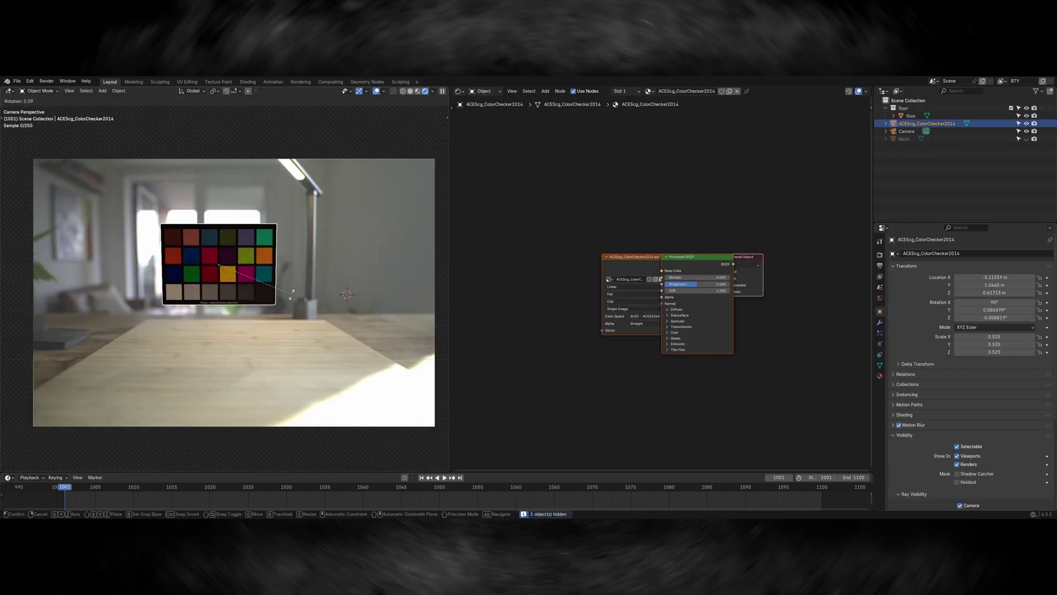
pyautogui.press('s')
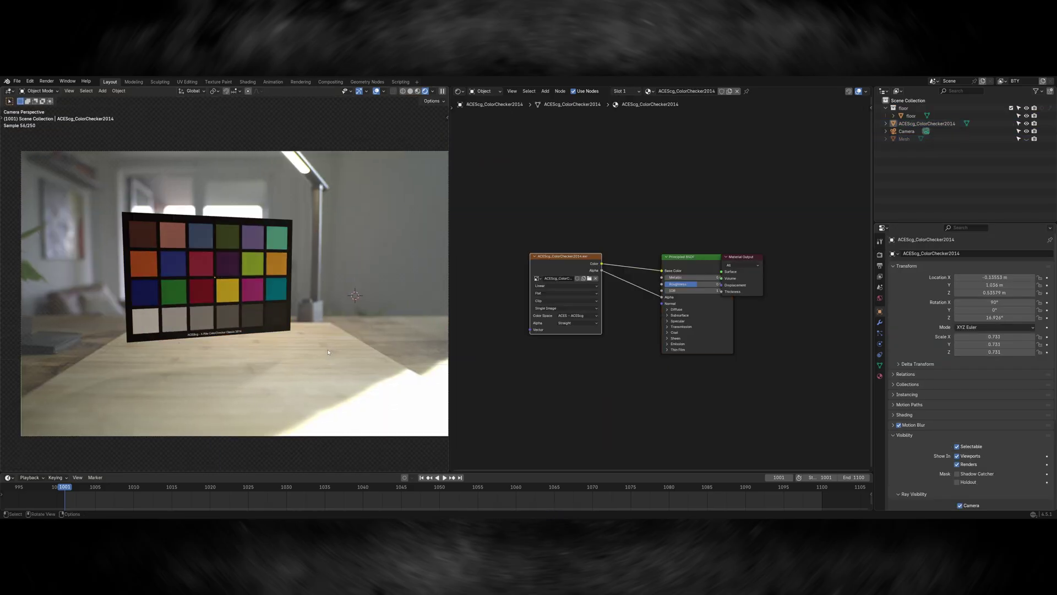
pyautogui.click(459, 91)
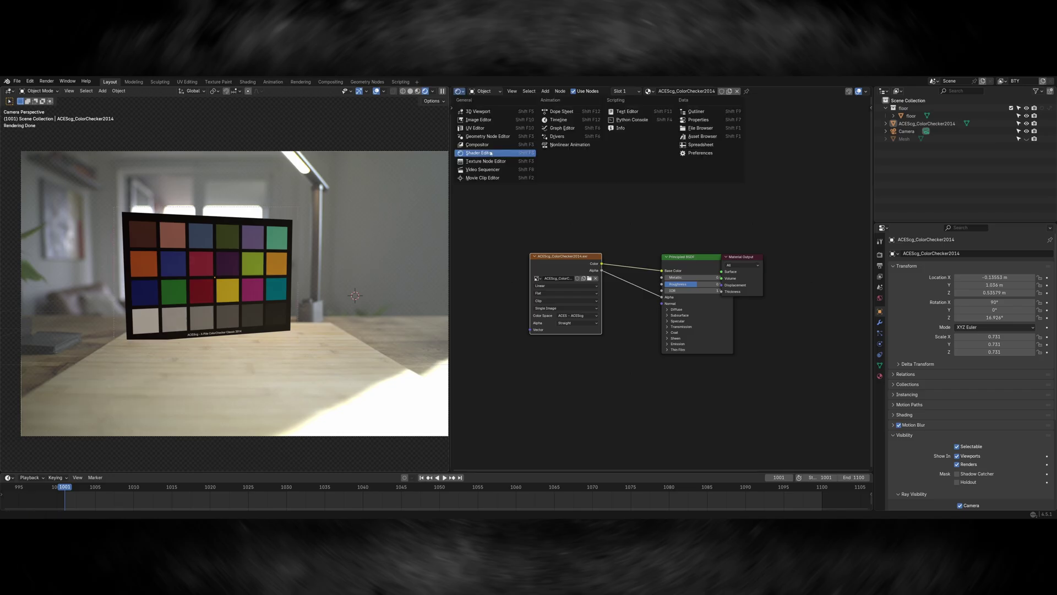
pyautogui.click(485, 148)
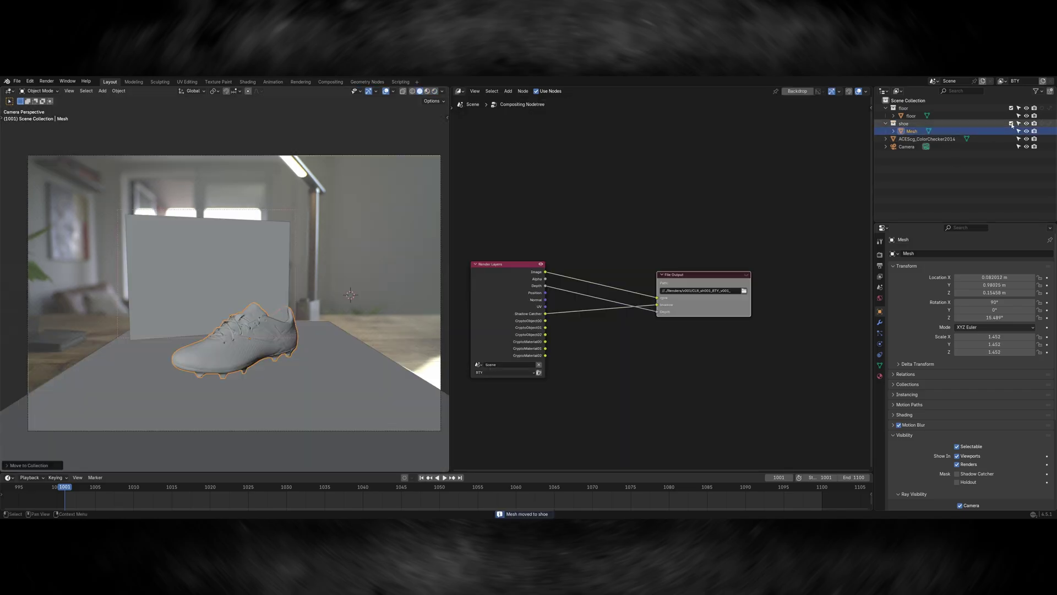
# Exclude the shoe collection and render only the colour checker with F12.
pyautogui.click(1011, 123)
pyautogui.press('F12')
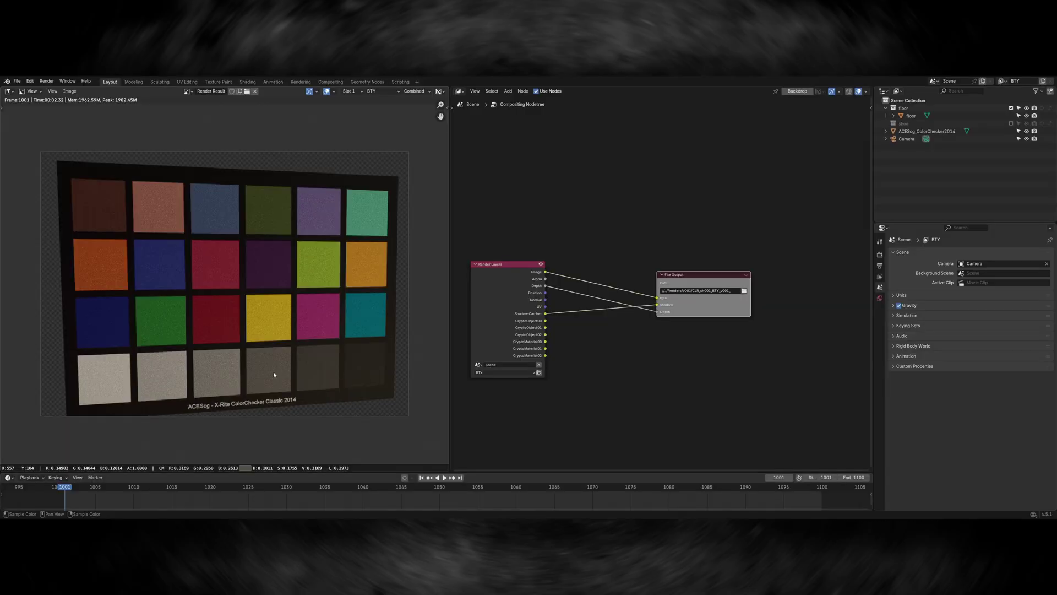
# Show the World node tree, render the checker and sample a grey patch's values.
pyautogui.click(459, 91)
pyautogui.click(481, 160)
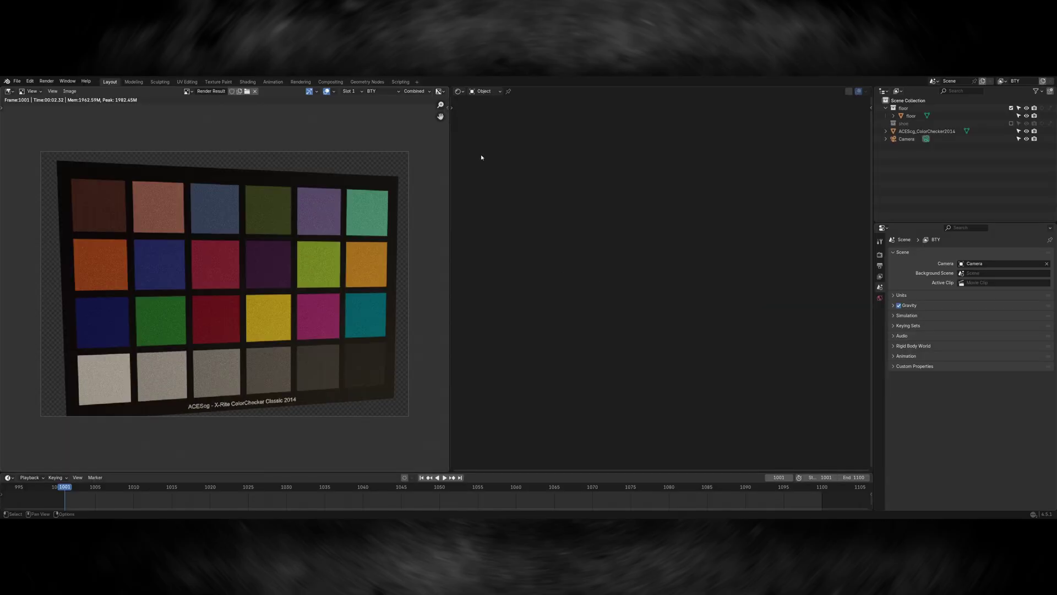
pyautogui.click(494, 91)
pyautogui.click(489, 127)
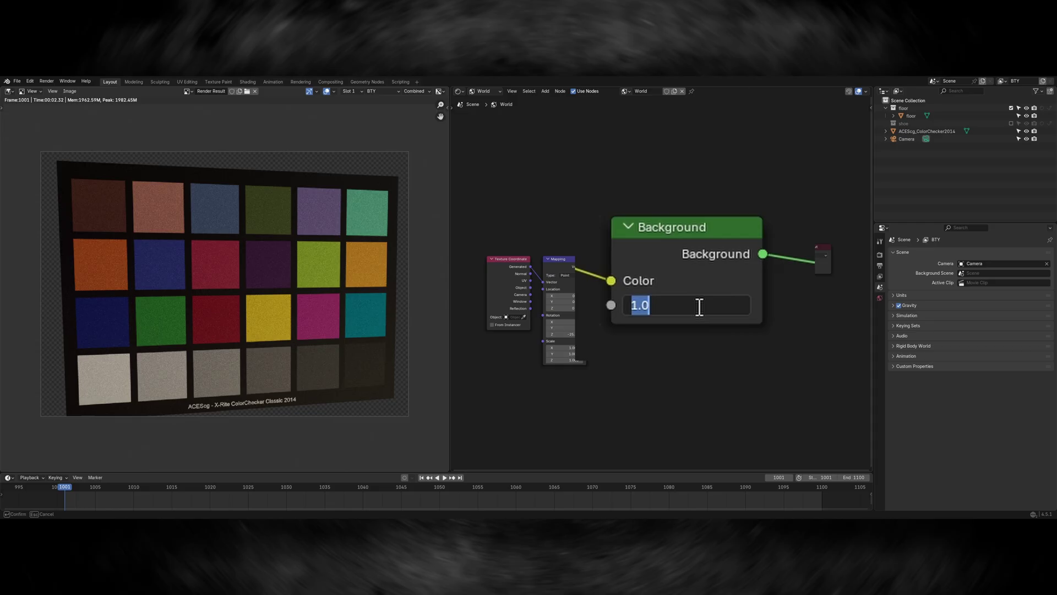
pyautogui.press('F12')
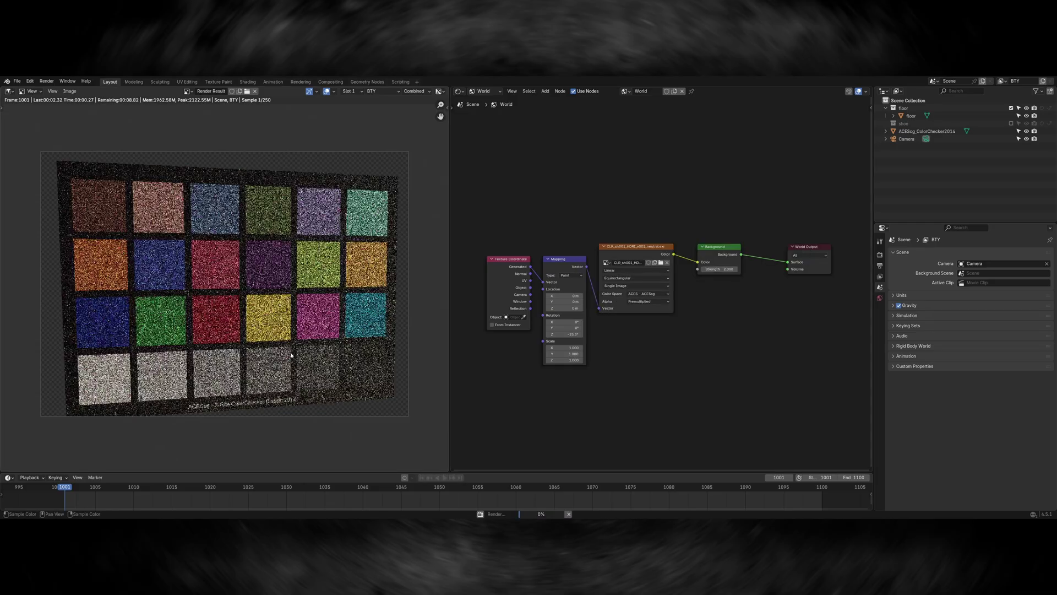
pyautogui.click(272, 374)
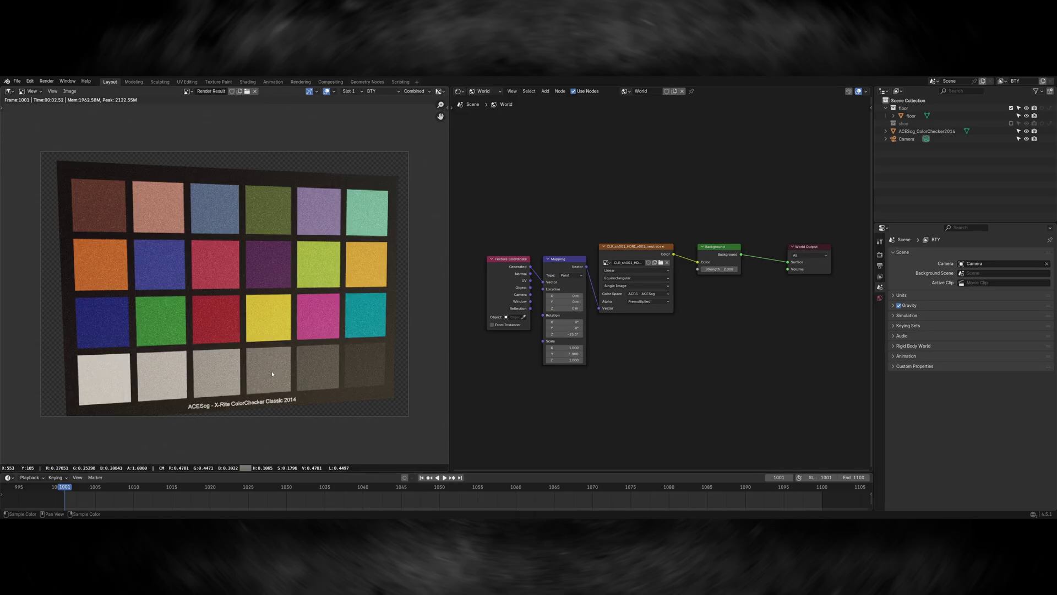
# Set the world Background strength to 1.450, save, and re-render to check the grey patch.
pyautogui.click(880, 256)
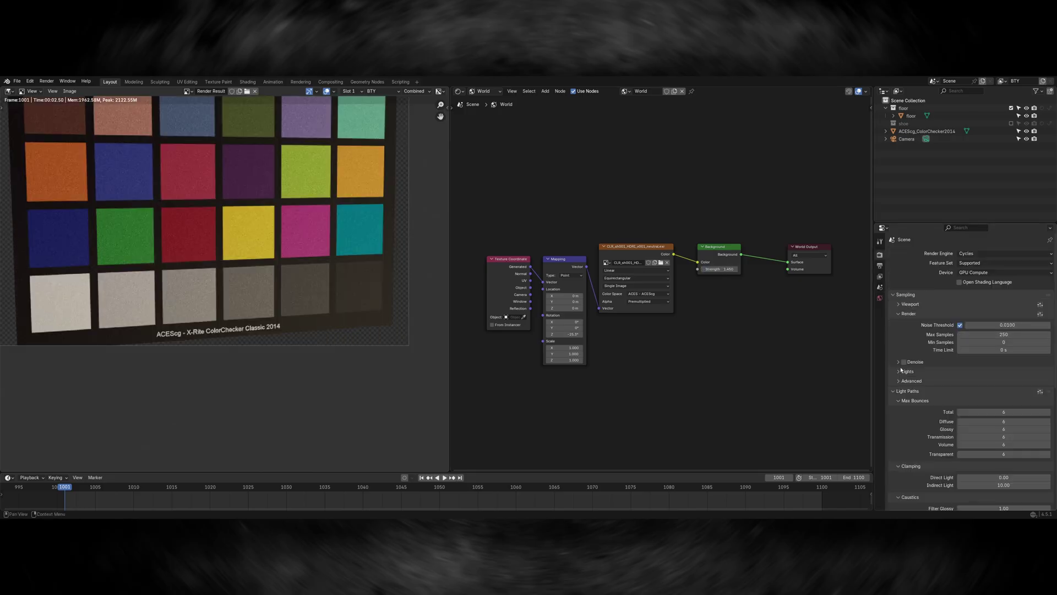
pyautogui.hotkey('ctrl', 's')
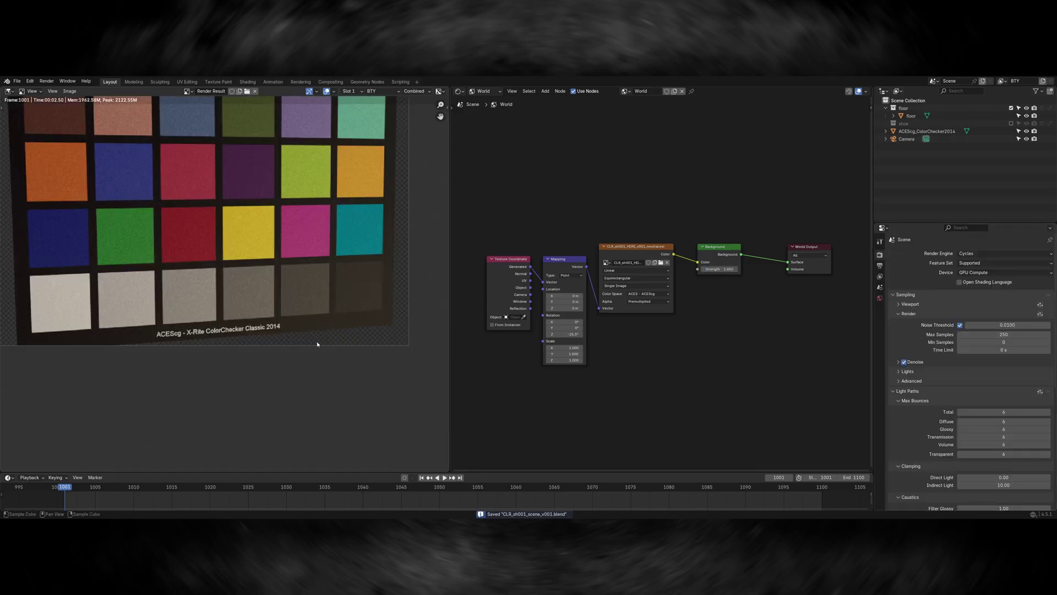
pyautogui.press('F12')
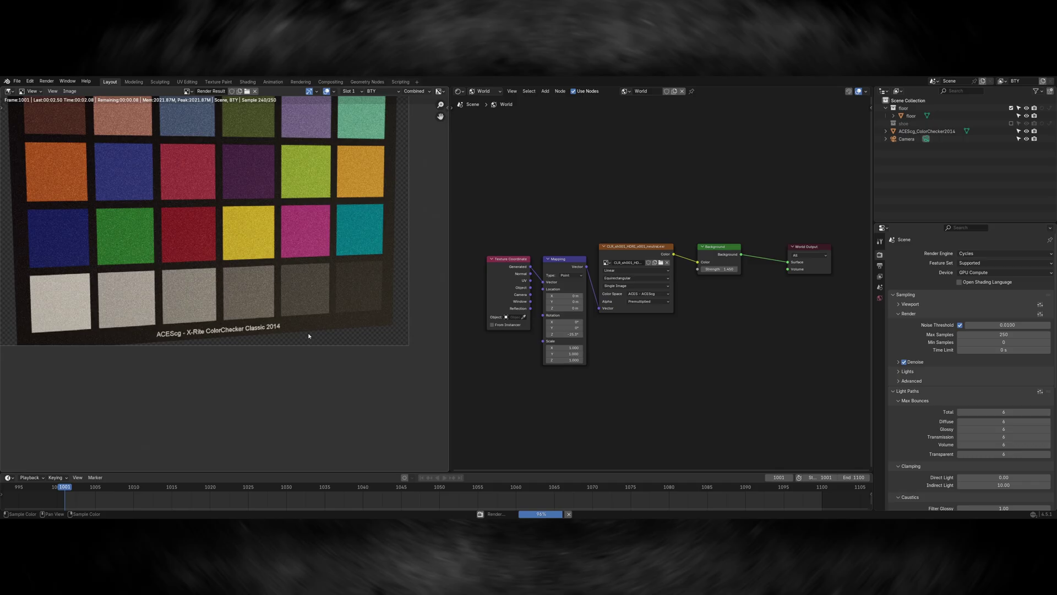
pyautogui.click(246, 298)
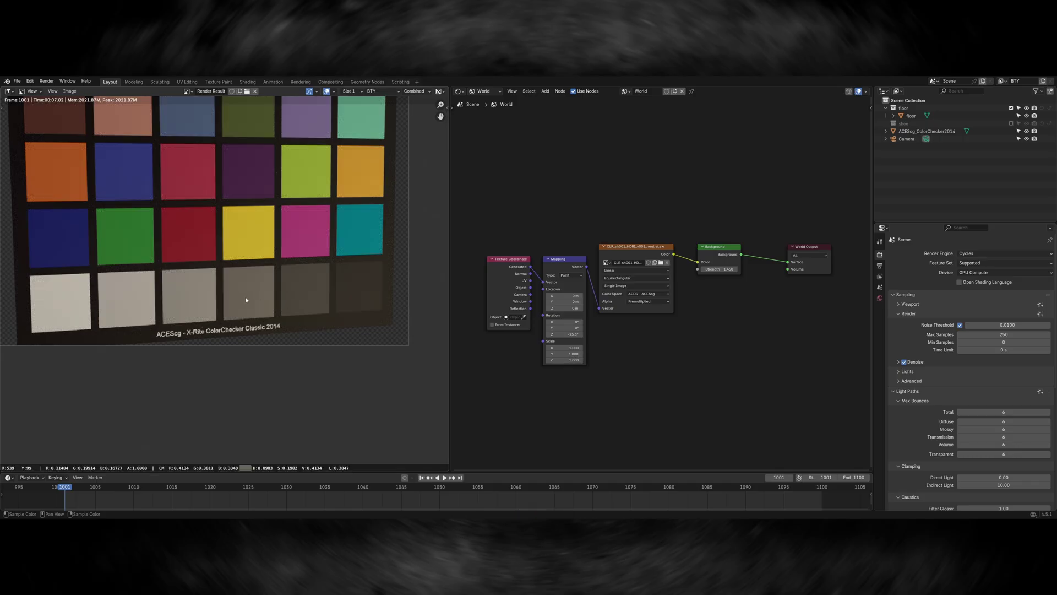
# Add a Depth input to the File Output node and link the Render Layers Depth pass into it.
pyautogui.scroll(-2, 355, 333)
pyautogui.scroll(3, 355, 334)
pyautogui.scroll(-1, 276, 362)
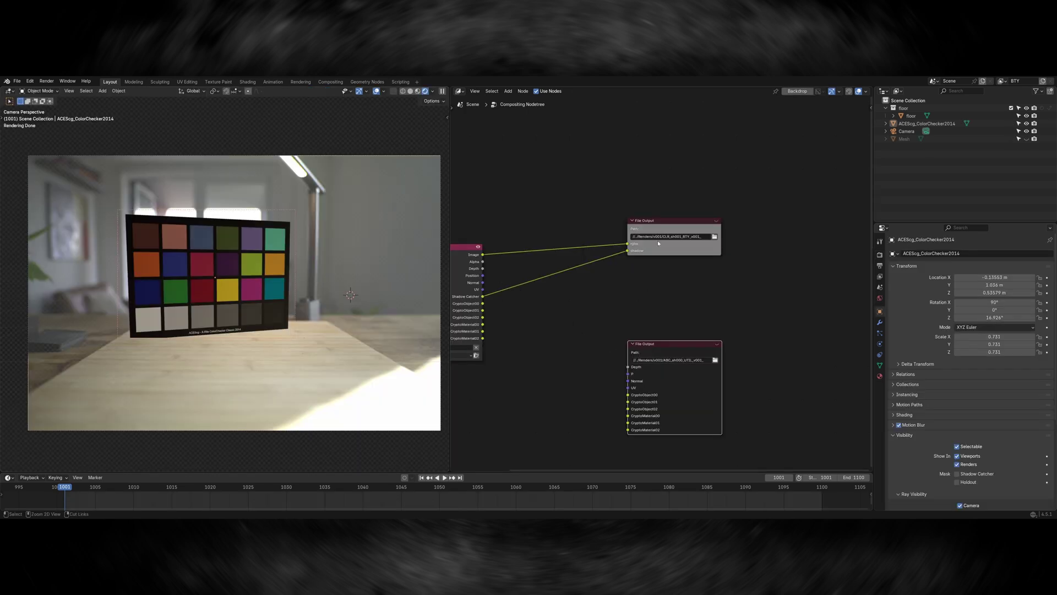
pyautogui.press('n')
pyautogui.click(801, 272)
pyautogui.click(779, 311)
pyautogui.write('De')
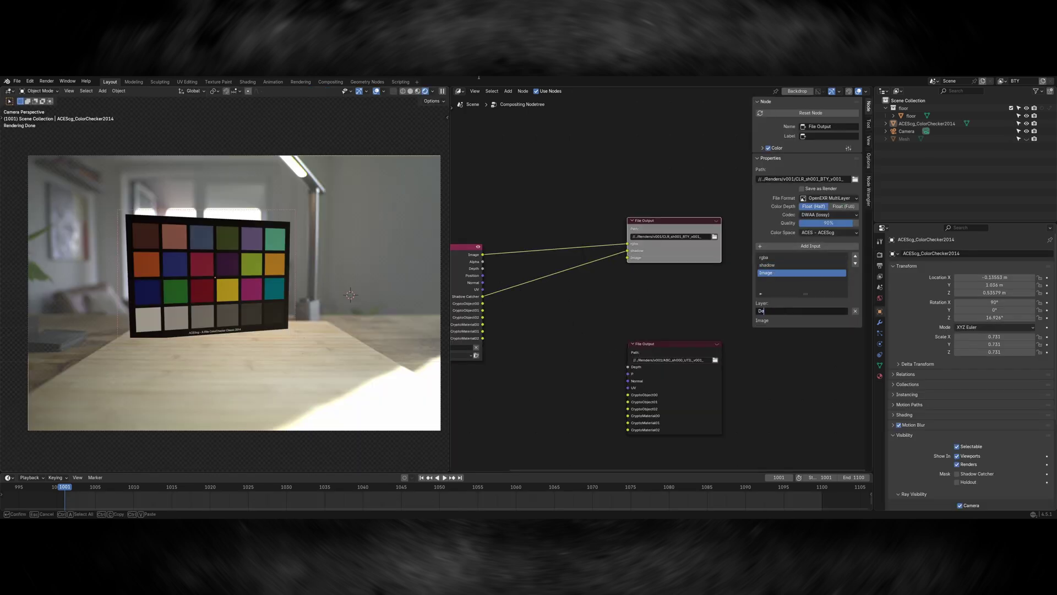
pyautogui.write('pth')
pyautogui.press('Return')
pyautogui.press('n')
pyautogui.moveTo(483, 268); pyautogui.dragTo(628, 257)
pyautogui.moveTo(625, 325); pyautogui.dragTo(678, 330, button='middle')
pyautogui.press('g')
pyautogui.click(663, 321)
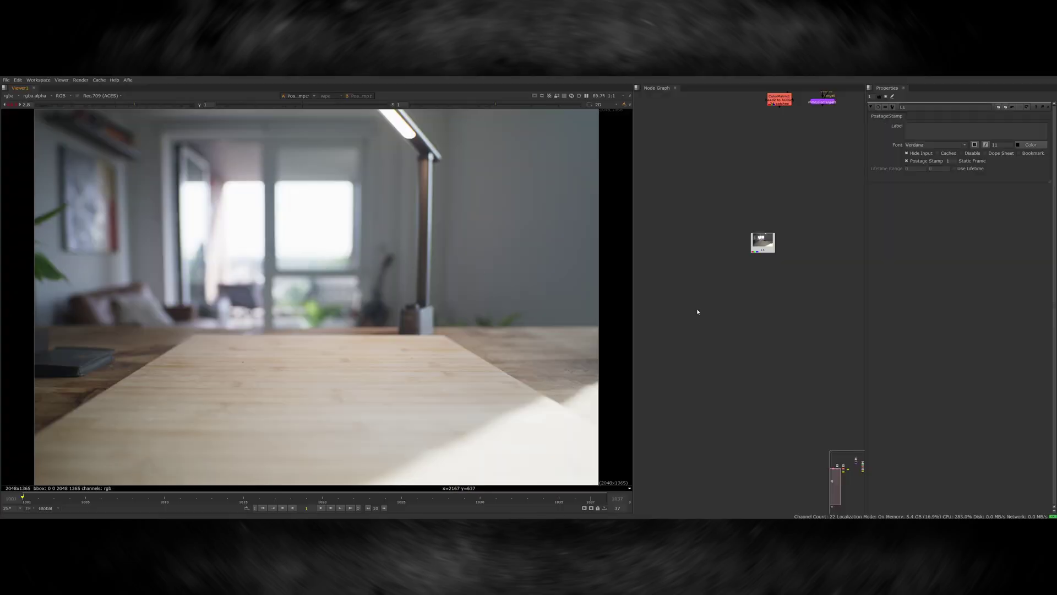
# Read the v001 beauty EXR render from the sh001 blender renders folder and view it.
pyautogui.press('r')
pyautogui.click(319, 222)
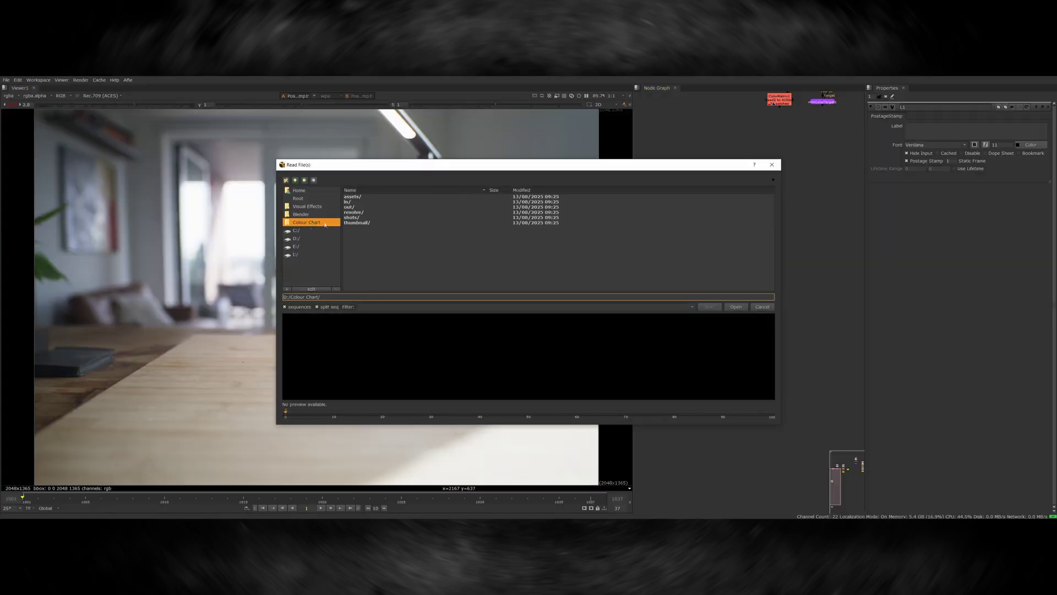
pyautogui.doubleClick(351, 218)
pyautogui.doubleClick(352, 197)
pyautogui.doubleClick(355, 197)
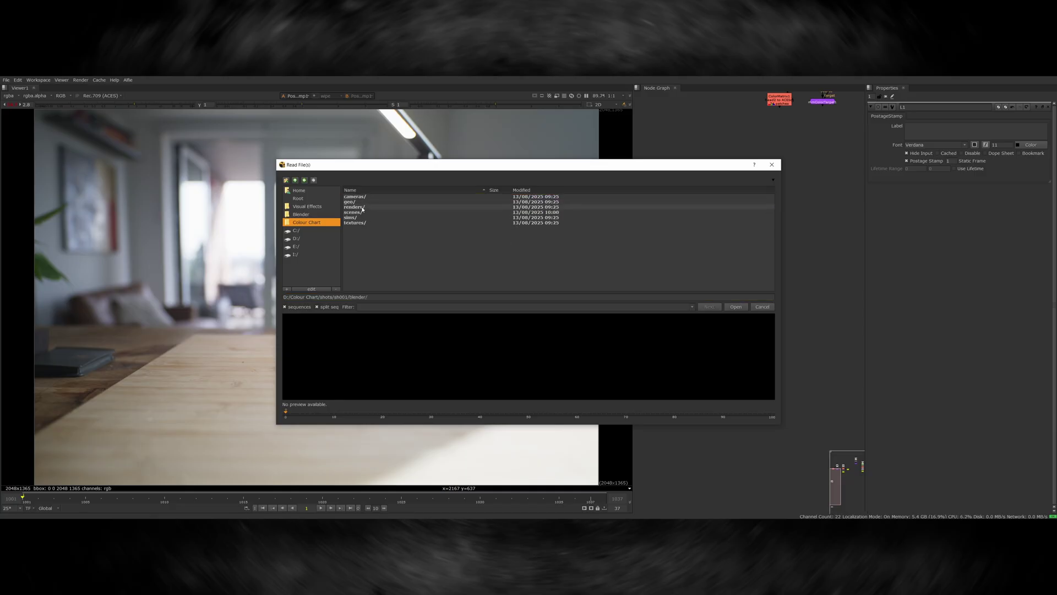
pyautogui.doubleClick(354, 207)
pyautogui.doubleClick(350, 197)
pyautogui.doubleClick(374, 197)
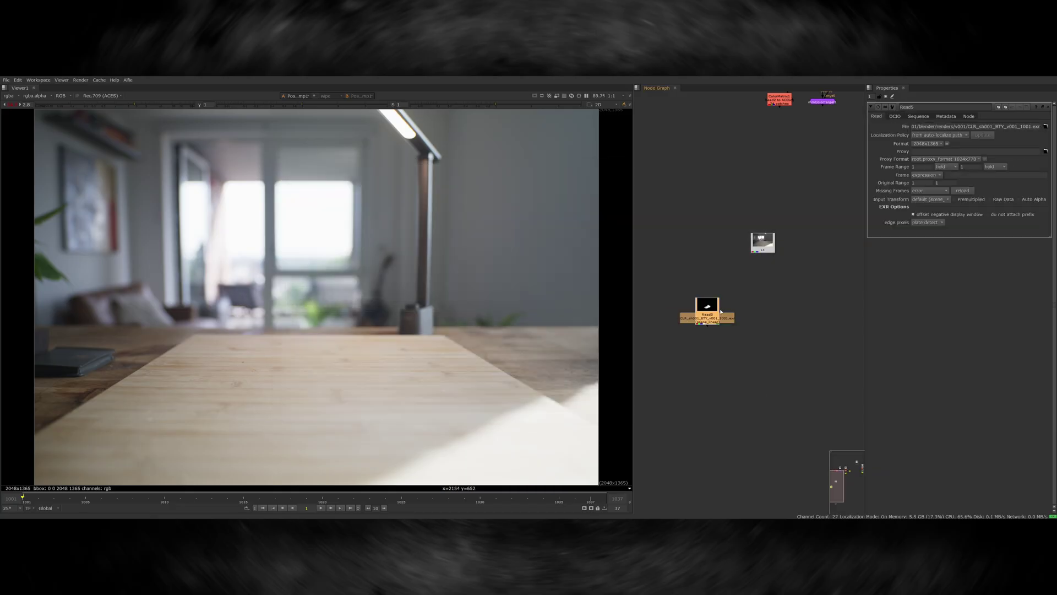
pyautogui.moveTo(720, 312); pyautogui.dragTo(686, 315)
pyautogui.press('1')
# Add an Unpremult, Grade, Copy, Premult chain and merge the shoe over the room plate.
pyautogui.press('Tab')
pyautogui.press('Return')
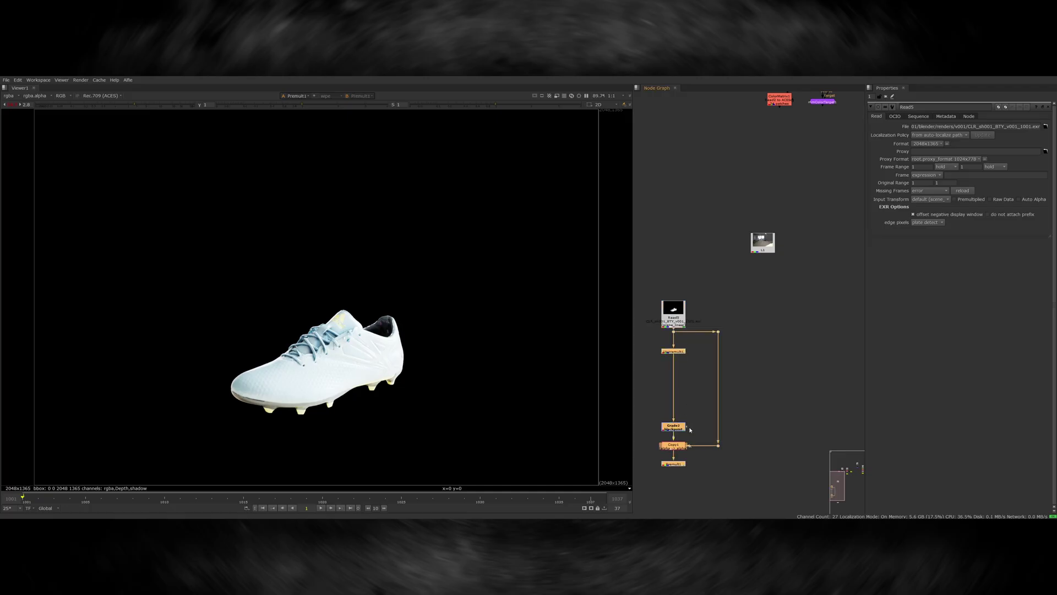
pyautogui.moveTo(690, 429); pyautogui.dragTo(686, 351, button='middle')
pyautogui.moveTo(675, 385); pyautogui.dragTo(759, 165)
pyautogui.click(676, 397)
pyautogui.press('m')
pyautogui.moveTo(703, 395); pyautogui.dragTo(767, 426)
# Set viewer gain to 2.2 and frame the Read5 / ColorMatrix4 / Grade2 branch in the graph.
pyautogui.scroll(-2, 724, 409)
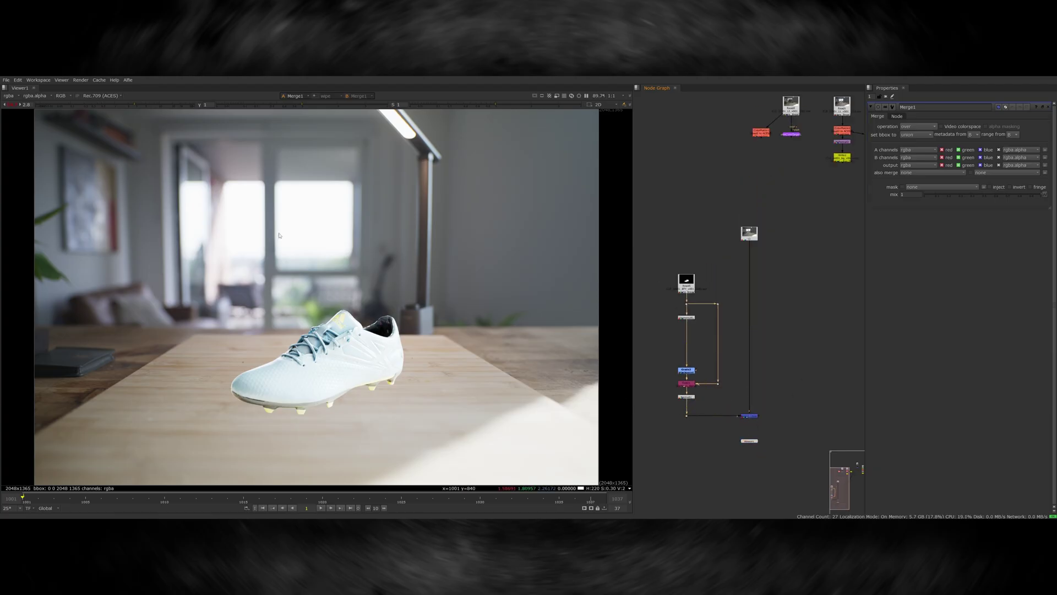
pyautogui.click(130, 107)
pyautogui.moveTo(755, 443); pyautogui.dragTo(716, 362, button='middle')
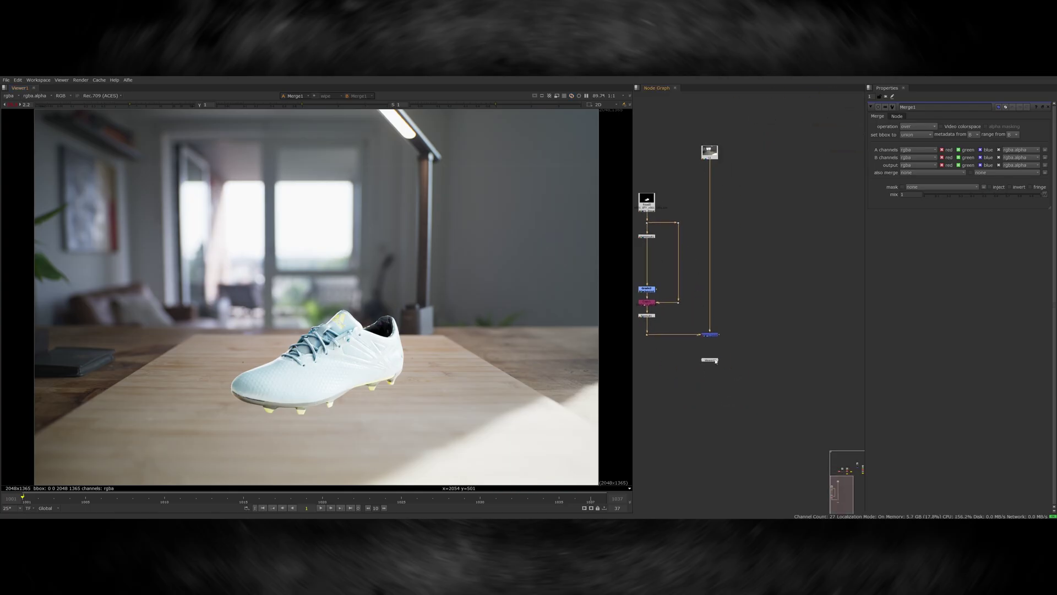
pyautogui.scroll(-3, 716, 397)
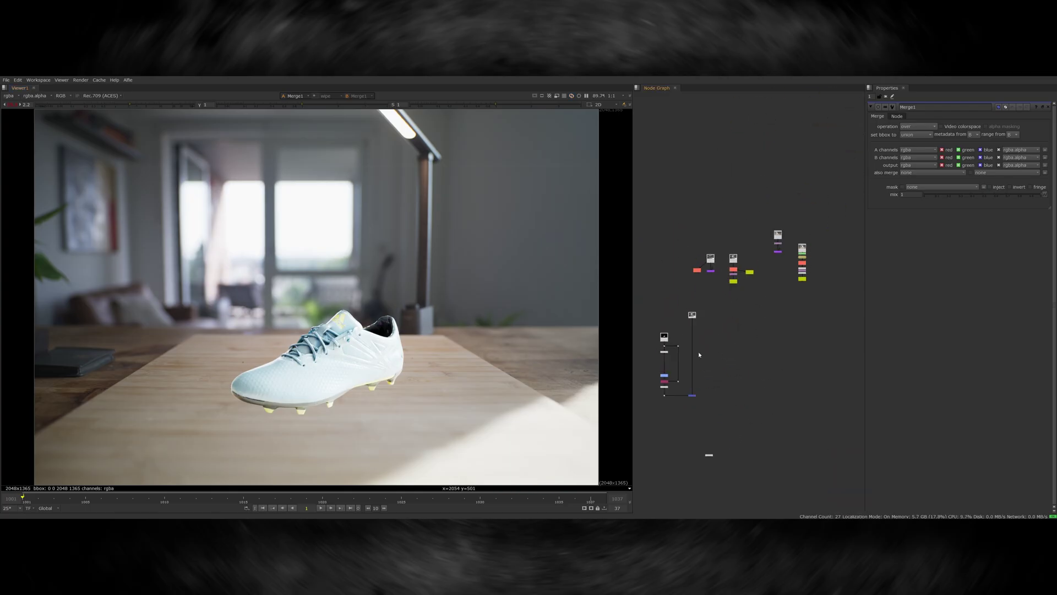
pyautogui.moveTo(652, 326); pyautogui.dragTo(689, 416)
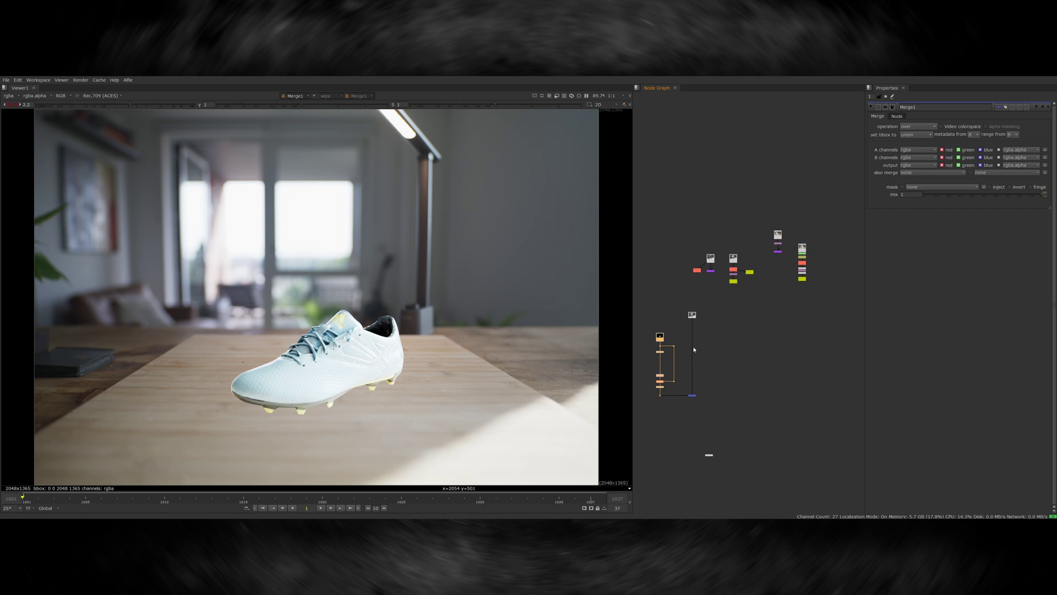
pyautogui.scroll(3, 701, 351)
pyautogui.moveTo(722, 348); pyautogui.dragTo(775, 408, button='middle')
pyautogui.scroll(3, 699, 310)
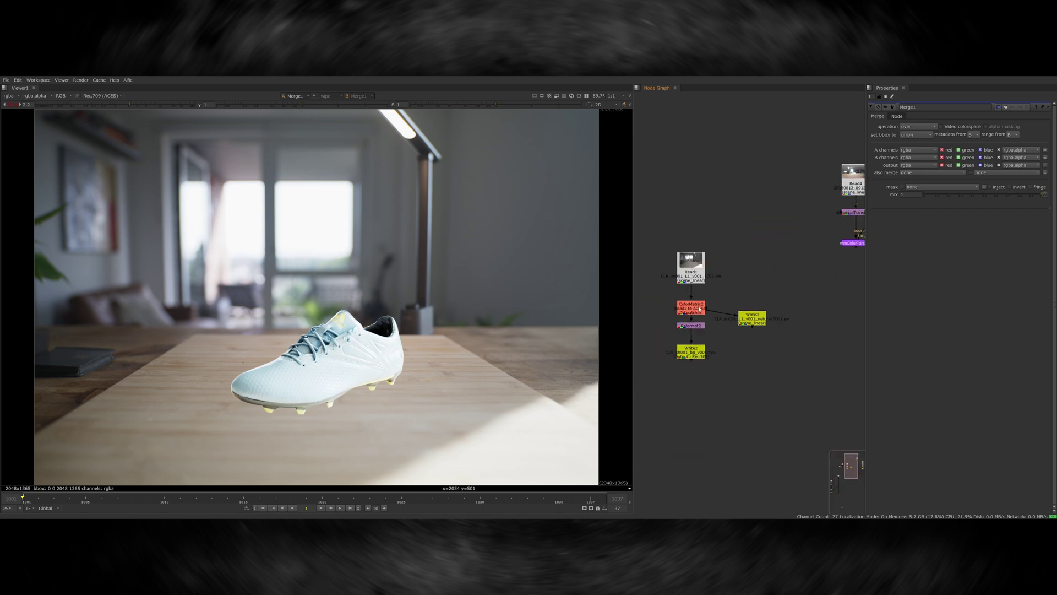
pyautogui.scroll(-4, 706, 313)
pyautogui.scroll(4, 717, 297)
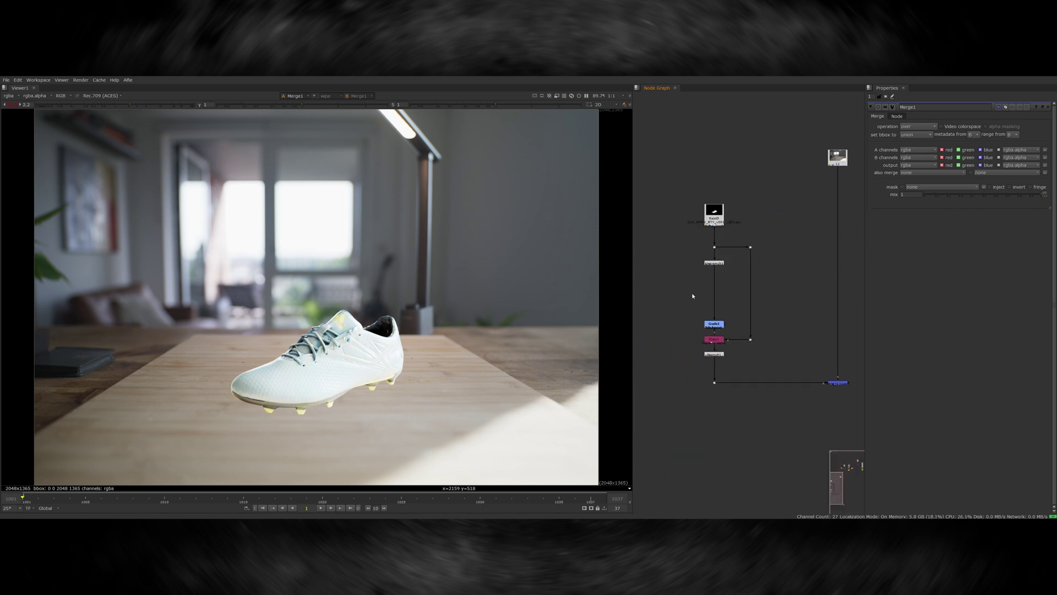
# Tick invert on ColorMatrix4 and toggle it to compare the shoe before and after.
pyautogui.doubleClick(717, 298)
pyautogui.click(983, 140)
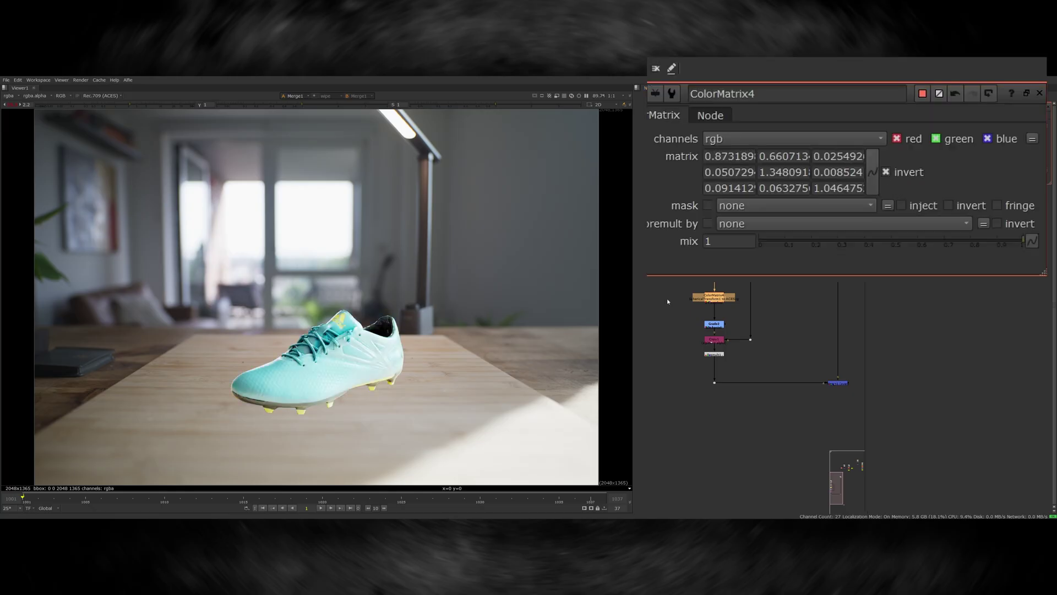
pyautogui.scroll(3, 373, 394)
pyautogui.press('d')
pyautogui.press('d')
pyautogui.press('d')
pyautogui.press('d')
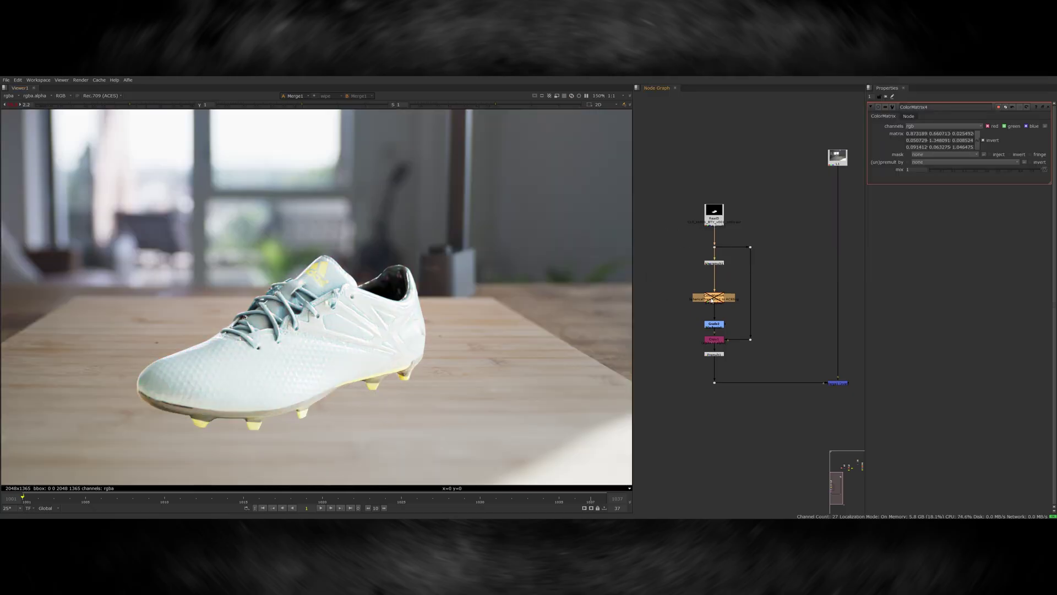
pyautogui.press('f')
# Add a Shuffle beside the shoe render that pulls Read5's shadow layer.
pyautogui.moveTo(796, 229); pyautogui.dragTo(741, 269, button='middle')
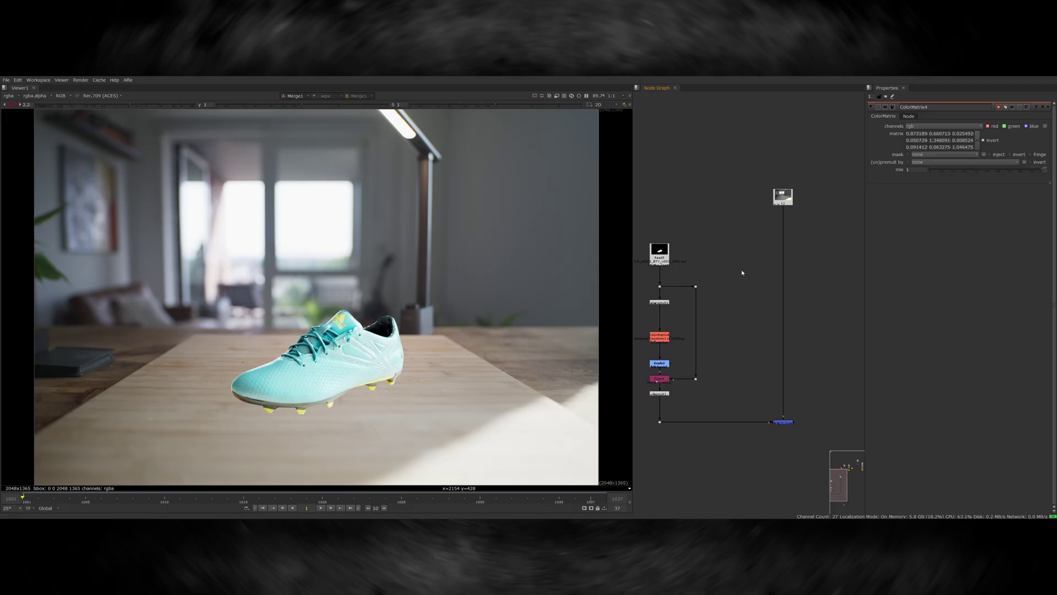
pyautogui.press('Tab')
pyautogui.write('shuffle')
pyautogui.press('Return')
pyautogui.moveTo(738, 256); pyautogui.dragTo(832, 254)
pyautogui.press('1')
pyautogui.click(918, 143)
pyautogui.click(909, 188)
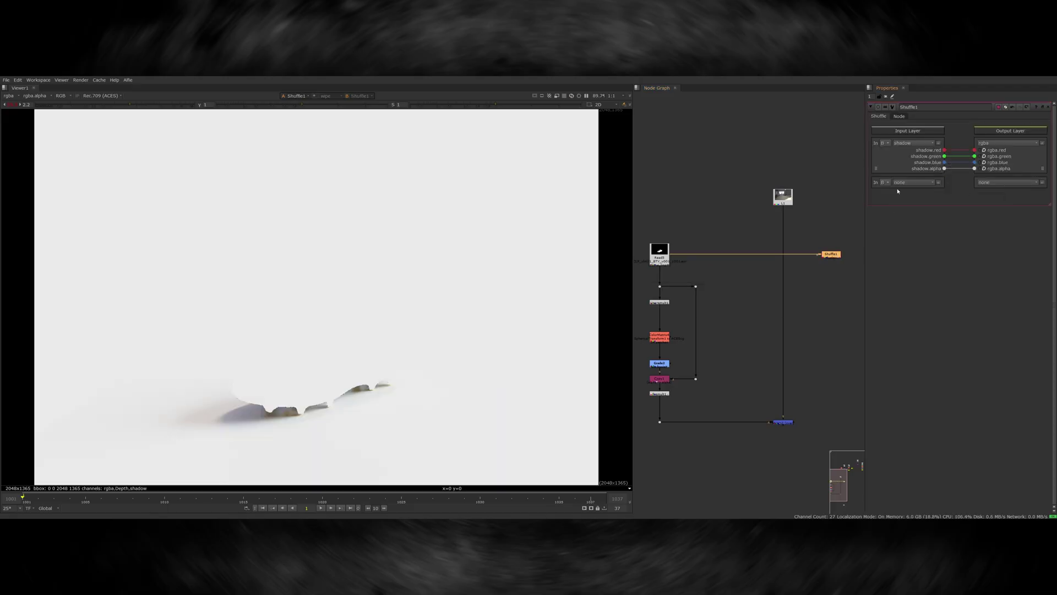
# Insert a Merge set to multiply into the plate's main pipe and view the shadowed composite.
pyautogui.moveTo(798, 287); pyautogui.dragTo(780, 293, button='middle')
pyautogui.press('m')
pyautogui.moveTo(835, 264); pyautogui.dragTo(763, 304)
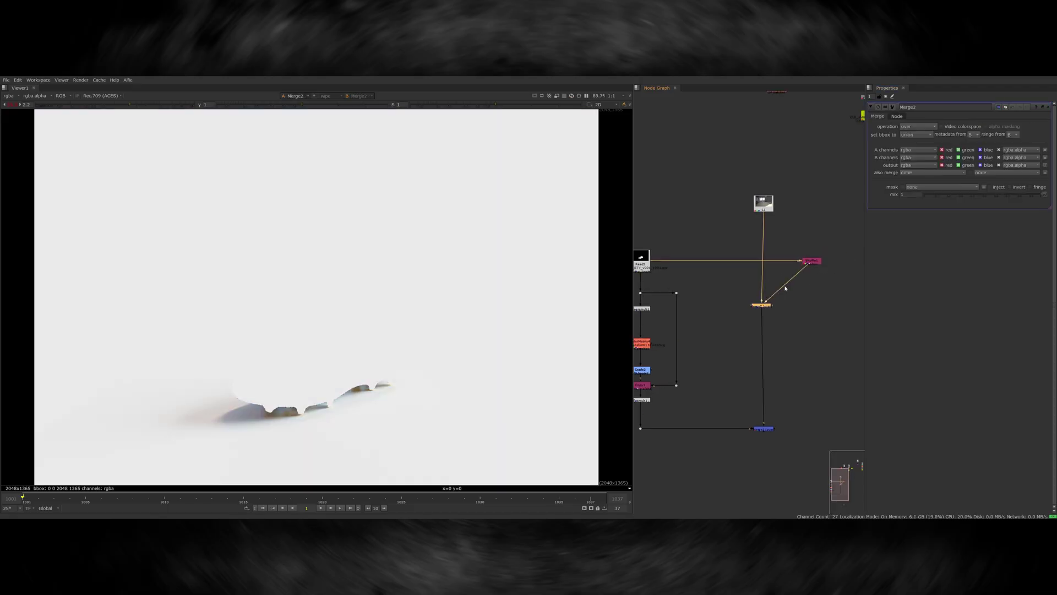
pyautogui.click(918, 126)
pyautogui.click(916, 202)
pyautogui.click(763, 428)
pyautogui.press('1')
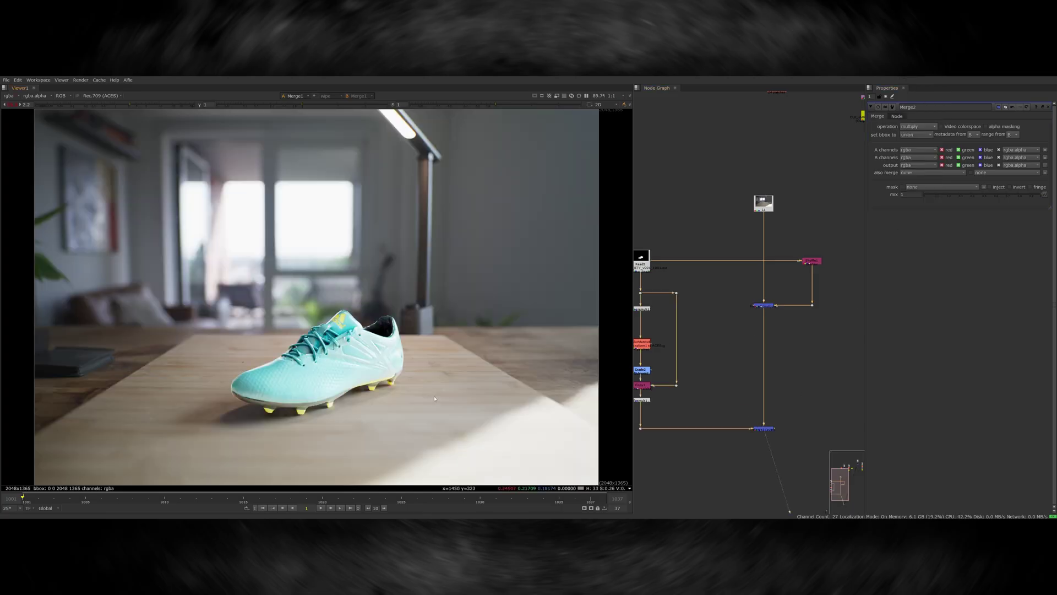
# Add an Exposure node after Unpremult1 on the shoe render branch.
pyautogui.moveTo(679, 344); pyautogui.dragTo(747, 347, button='middle')
pyautogui.scroll(2, 688, 311)
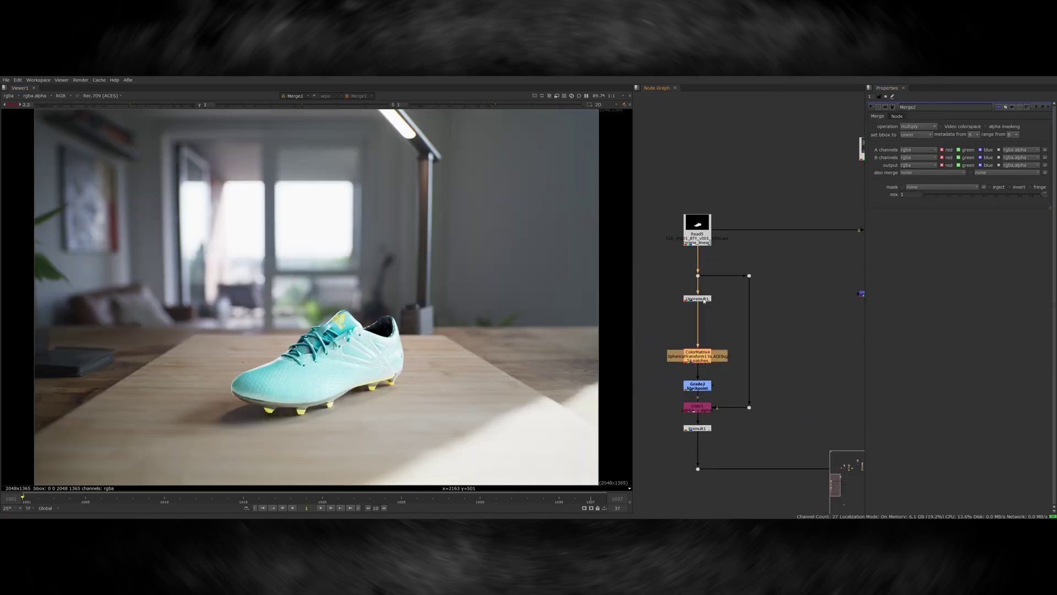
pyautogui.press('Tab')
pyautogui.write('exp')
pyautogui.press('Return')
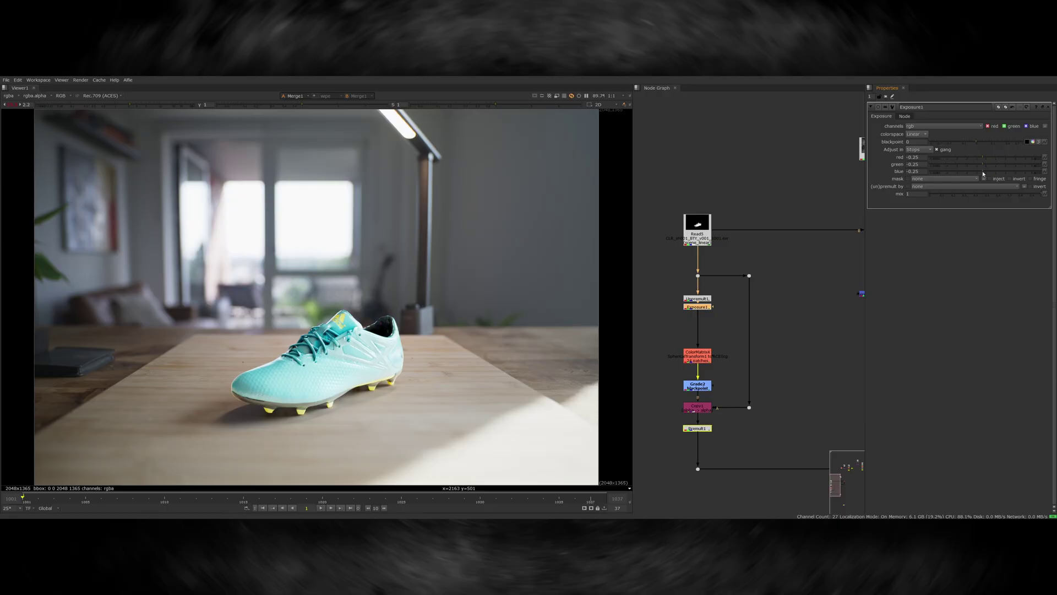
# Set Exposure1's RGB to -0.65, then view the defocused Merge4 result.
pyautogui.moveTo(984, 173); pyautogui.dragTo(979, 171)
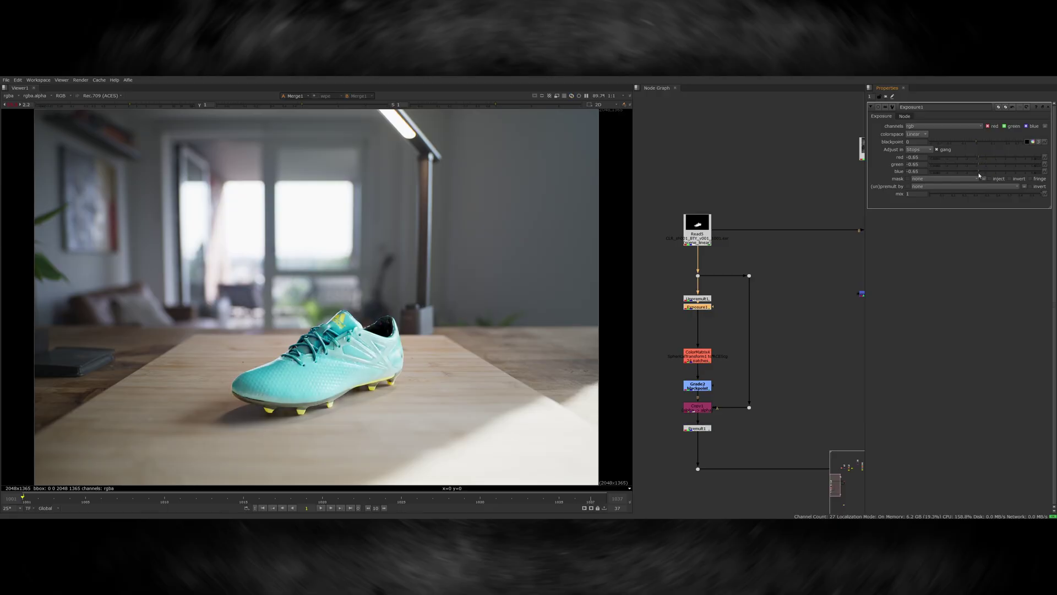
pyautogui.moveTo(698, 307); pyautogui.dragTo(698, 325)
pyautogui.doubleClick(698, 385)
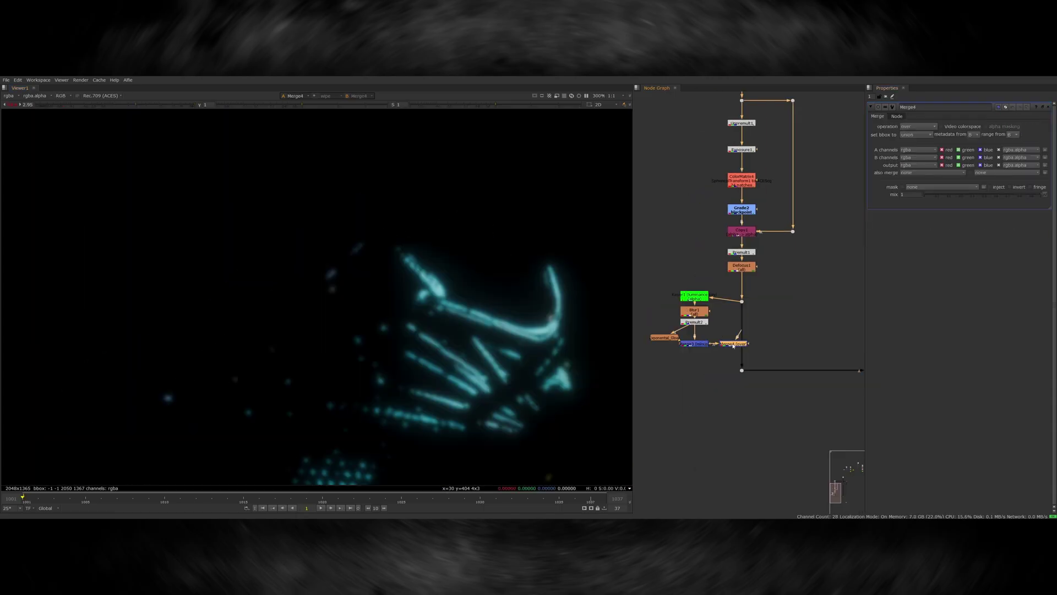
pyautogui.doubleClick(742, 344)
pyautogui.press('1')
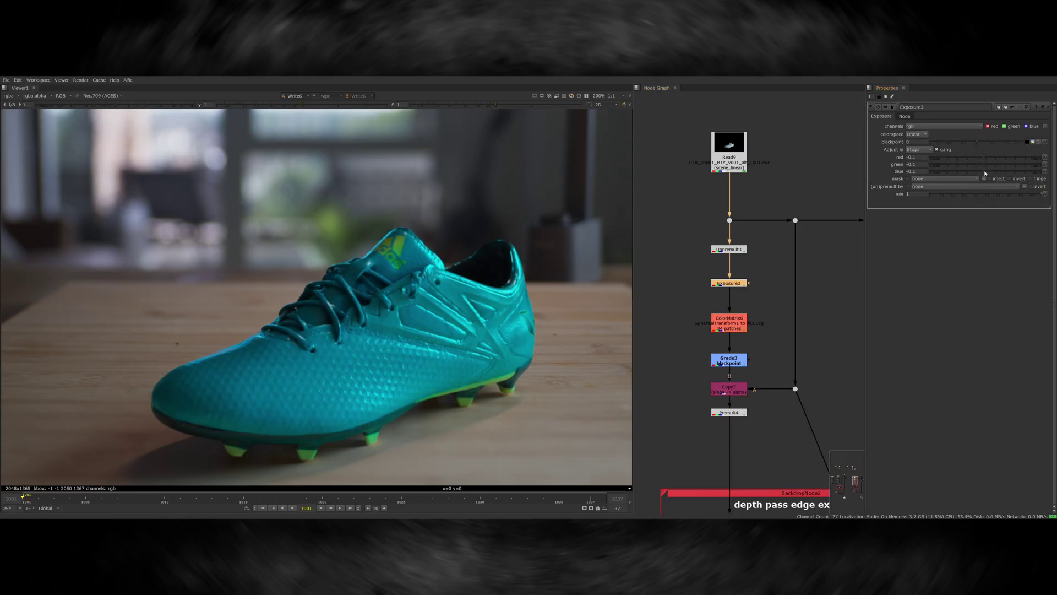
# Insert a Grade node below Exposure3 with the G shortcut.
pyautogui.press('g')
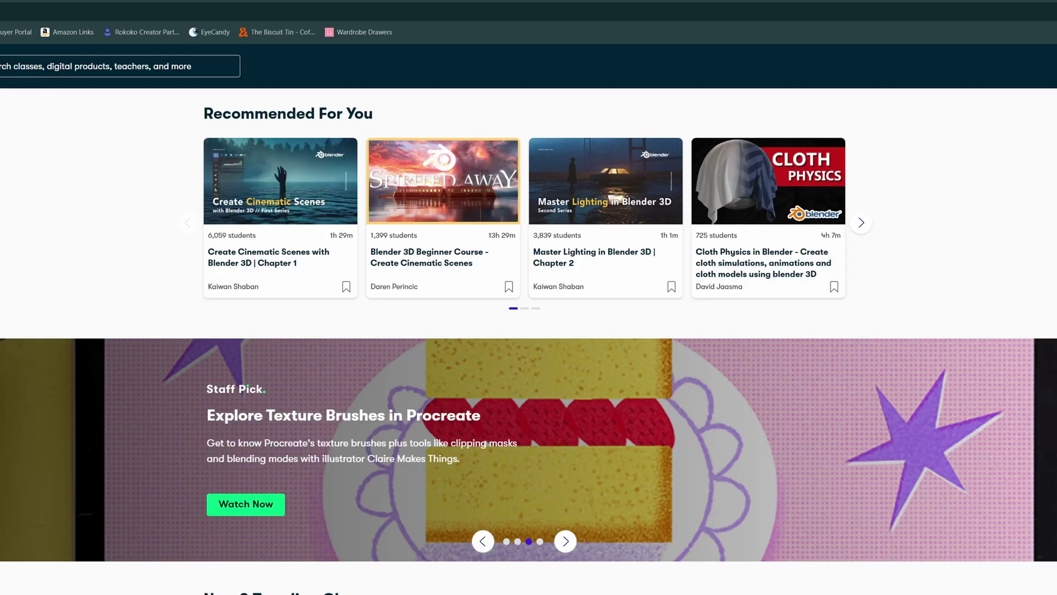
# Scroll through the Skillshare listings and page through the DSLR class's student projects.
pyautogui.scroll(-5, 528, 341)
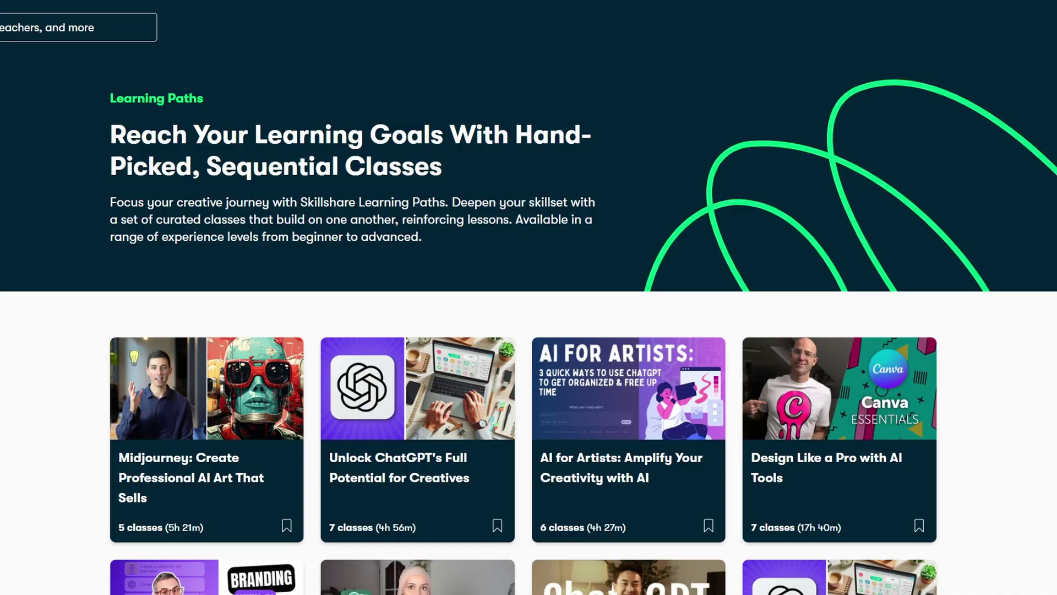
pyautogui.scroll(-5, 528, 309)
pyautogui.scroll(-4, 529, 308)
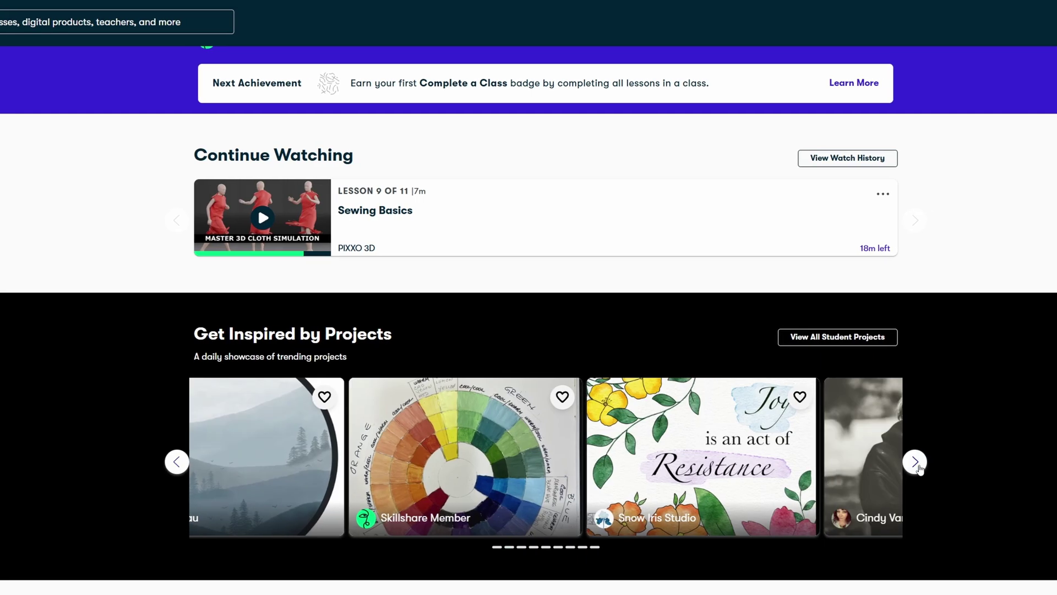
pyautogui.click(914, 461)
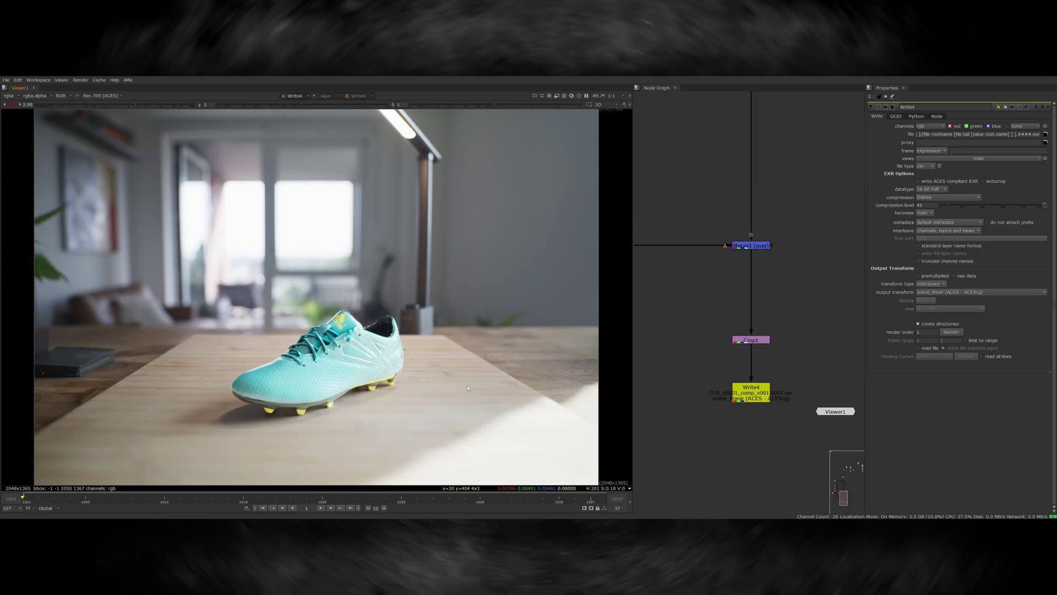
# Inspect the colour target output of the chart plate, adjusting viewer gain and fitting the frame.
pyautogui.scroll(-10, 722, 365)
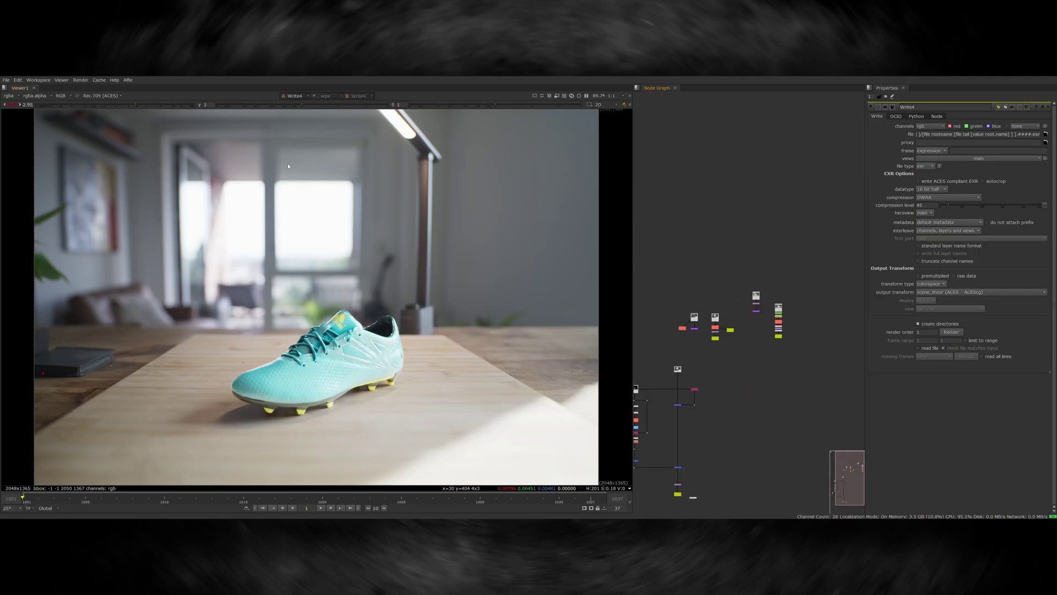
pyautogui.moveTo(159, 106); pyautogui.dragTo(127, 107)
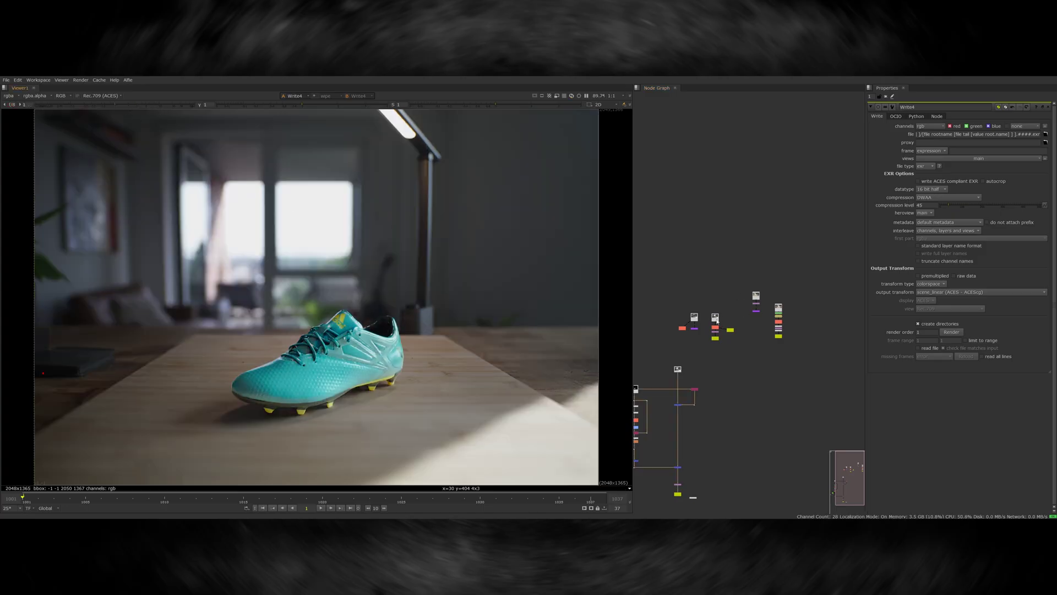
pyautogui.scroll(5, 716, 321)
pyautogui.press('1')
pyautogui.scroll(4, 691, 348)
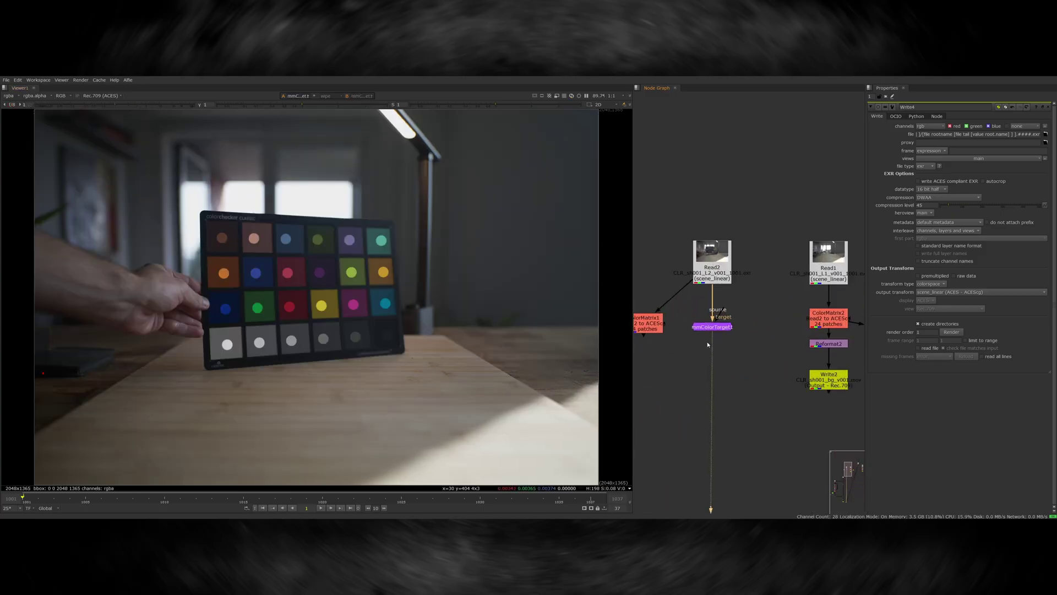
pyautogui.moveTo(680, 329); pyautogui.dragTo(745, 336, button='middle')
pyautogui.click(156, 105)
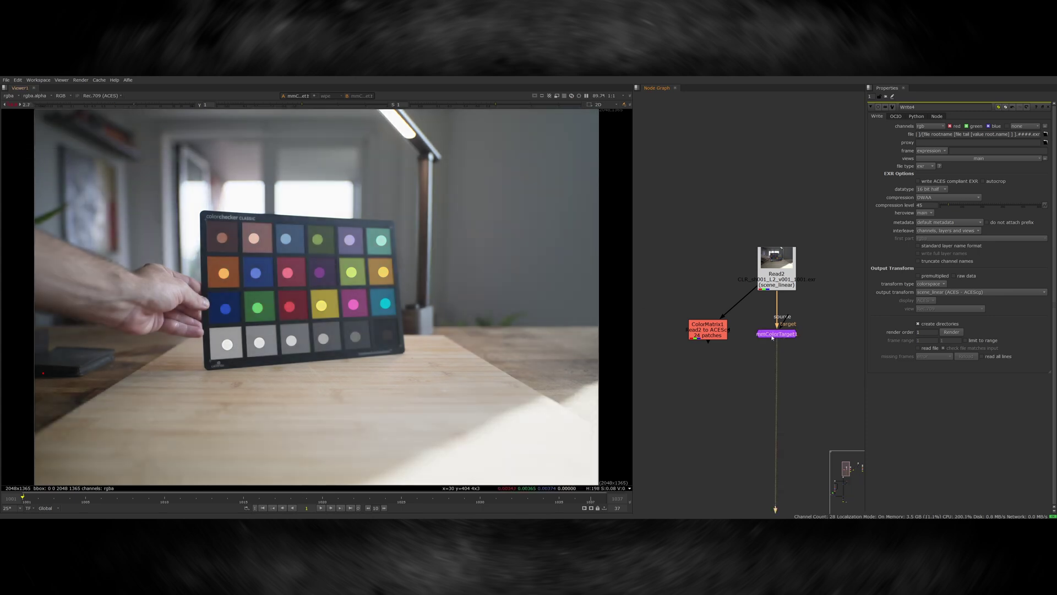
pyautogui.scroll(5, 322, 348)
pyautogui.press('f')
# View ColorMatrix1's corrected chart at gain 1, then clear the node graph selection.
pyautogui.click(711, 330)
pyautogui.press('1')
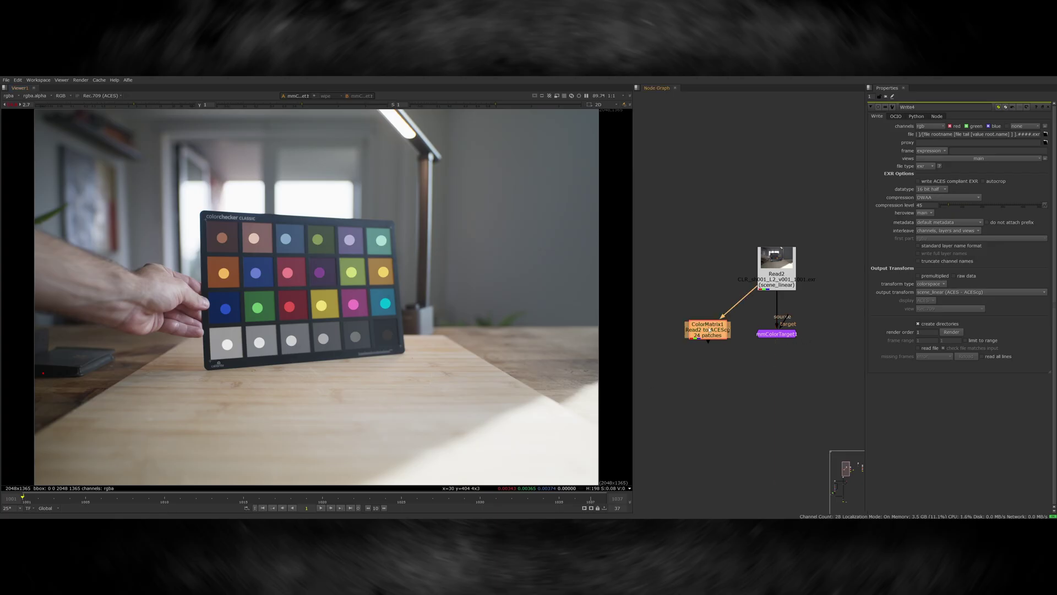
pyautogui.click(144, 109)
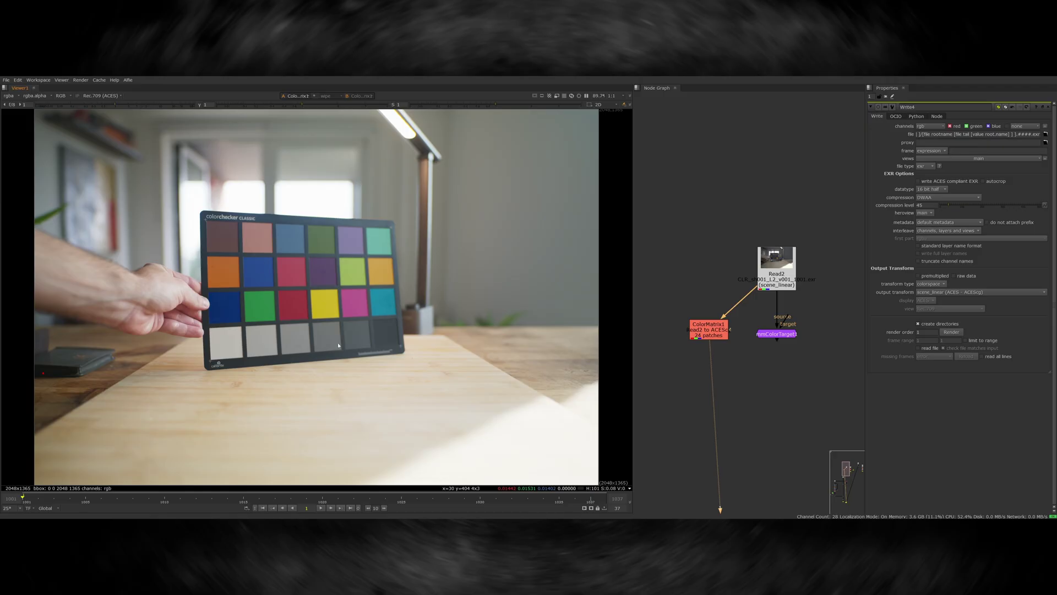
pyautogui.scroll(3, 338, 345)
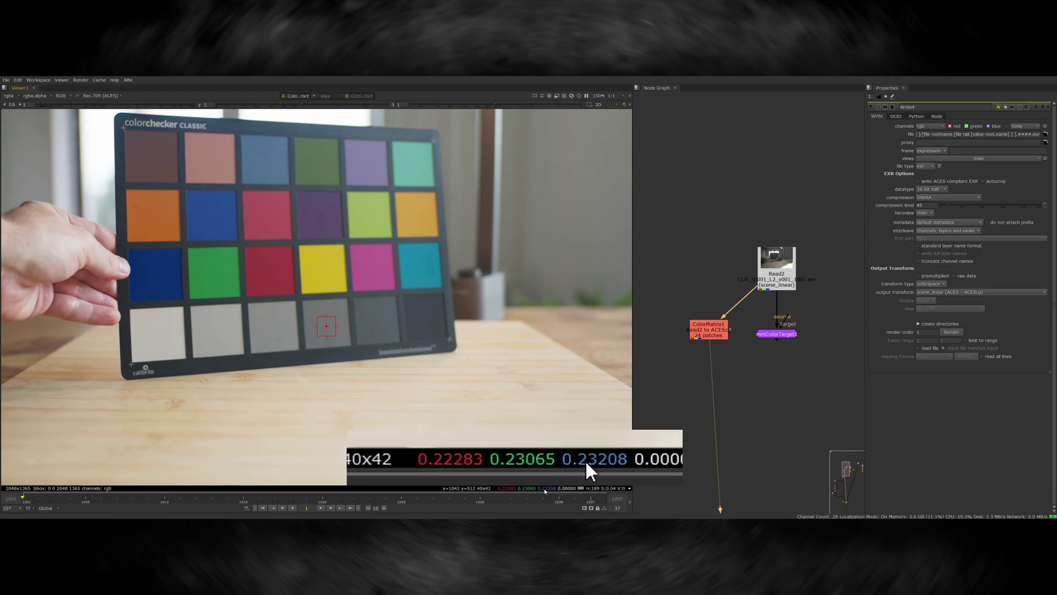
pyautogui.click(694, 280)
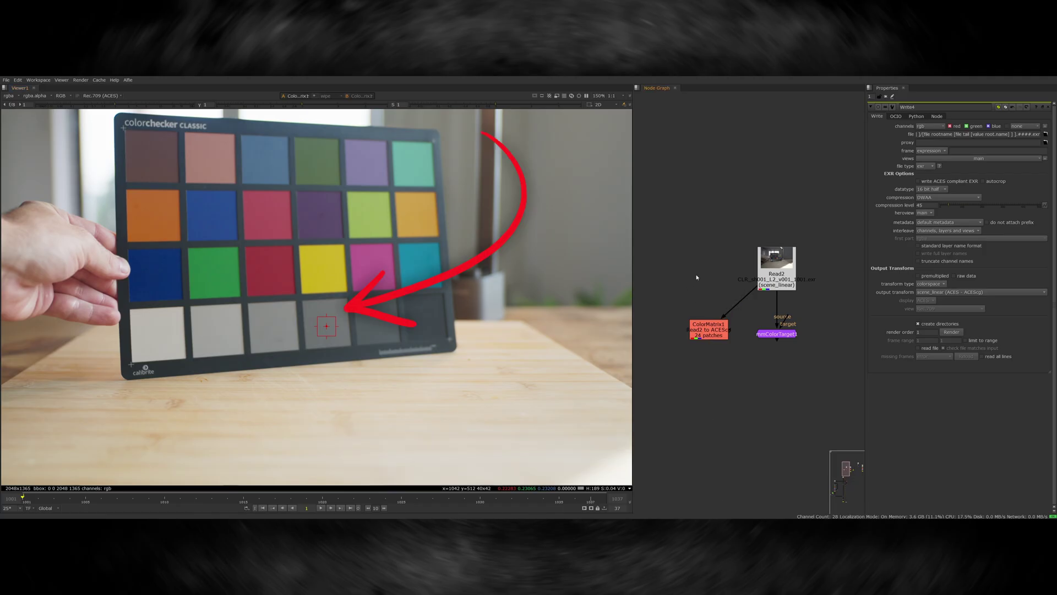
# Add a Grade node beside Read2 and view its output.
pyautogui.press('g')
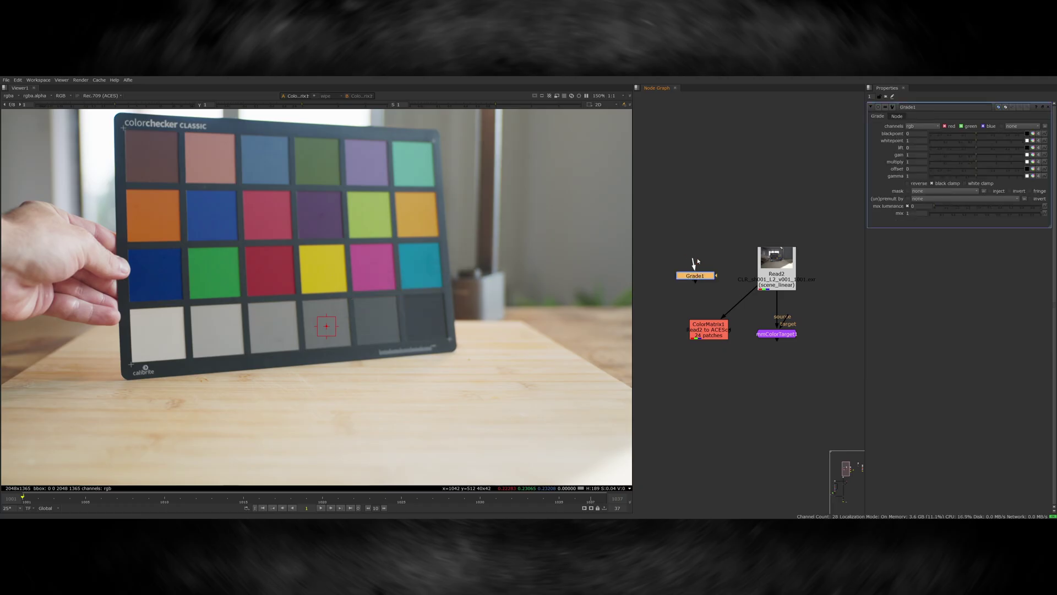
pyautogui.moveTo(694, 265); pyautogui.dragTo(774, 262)
pyautogui.press('1')
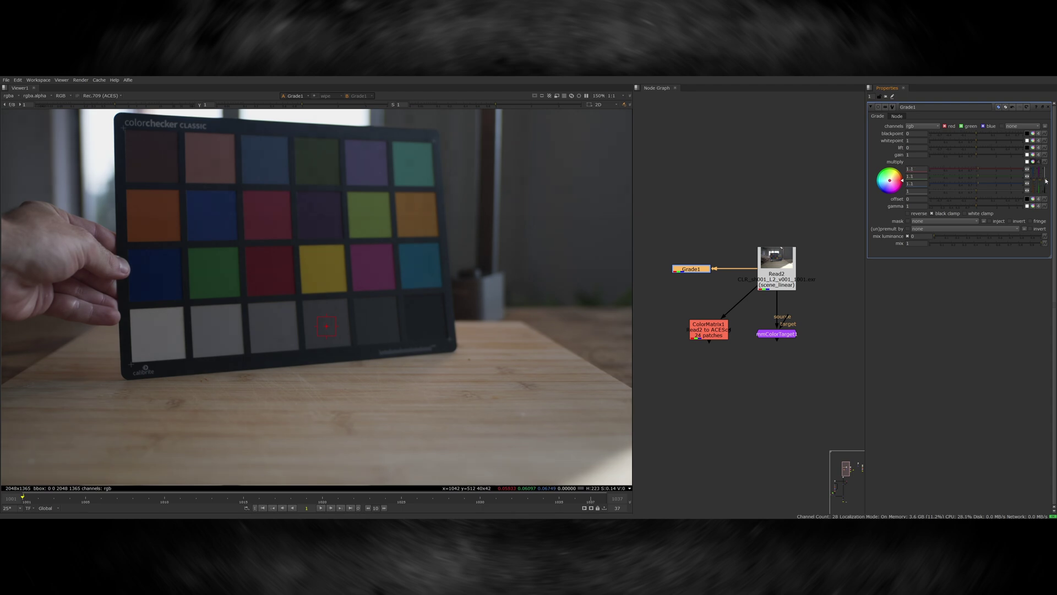
# Raise Grade1's multiply, then set blue to 3.62 and green to 4.17 to neutralise the grey patch.
pyautogui.moveTo(1046, 180); pyautogui.dragTo(1045, 168)
pyautogui.click(920, 182)
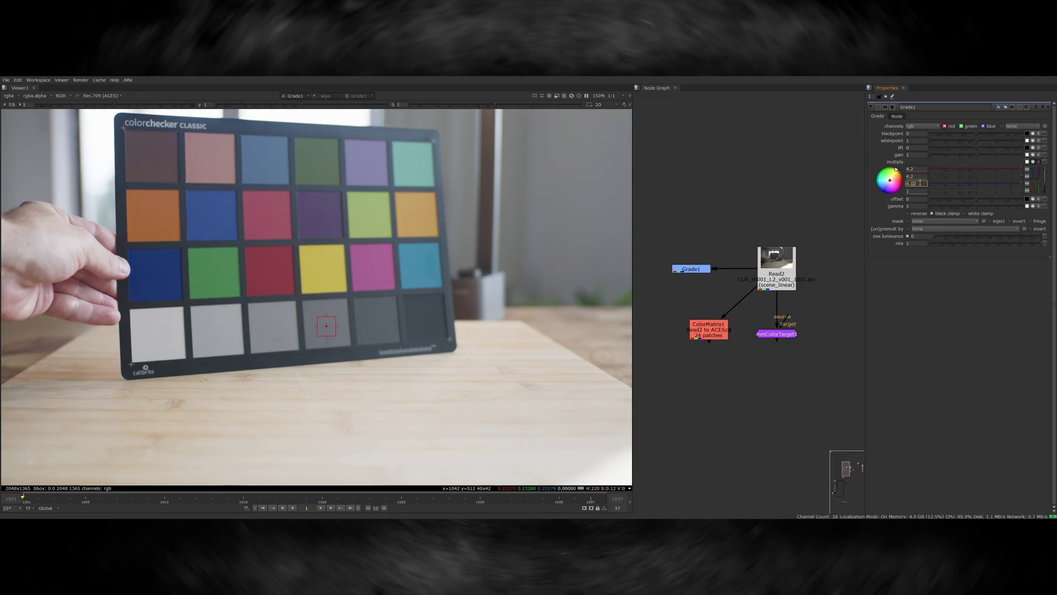
pyautogui.write('3.62')
pyautogui.hotkey('shift', 'Tab')
pyautogui.write('4.17')
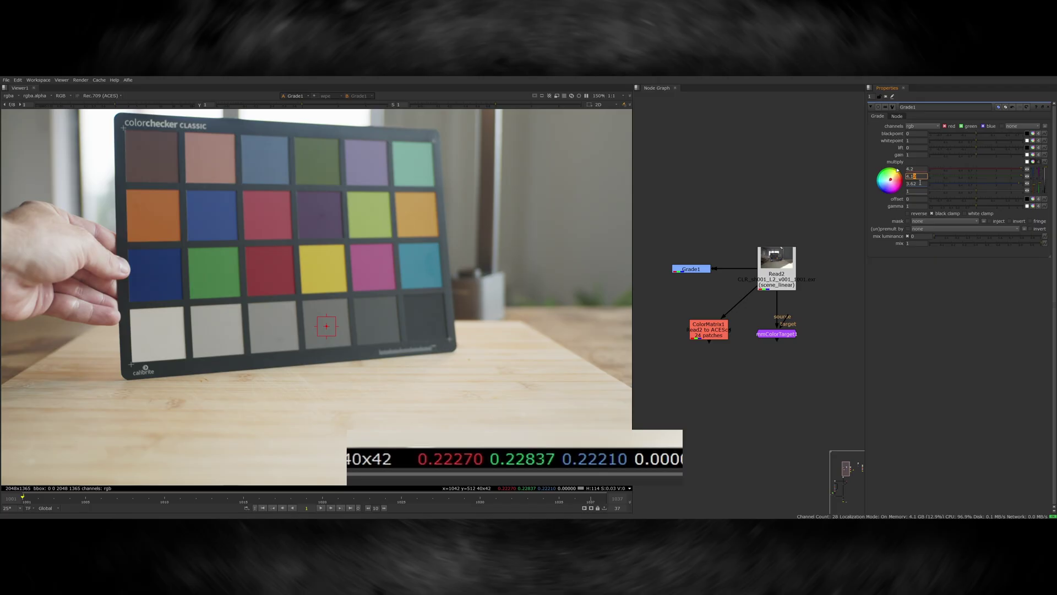
pyautogui.moveTo(420, 327); pyautogui.dragTo(434, 359, button='middle')
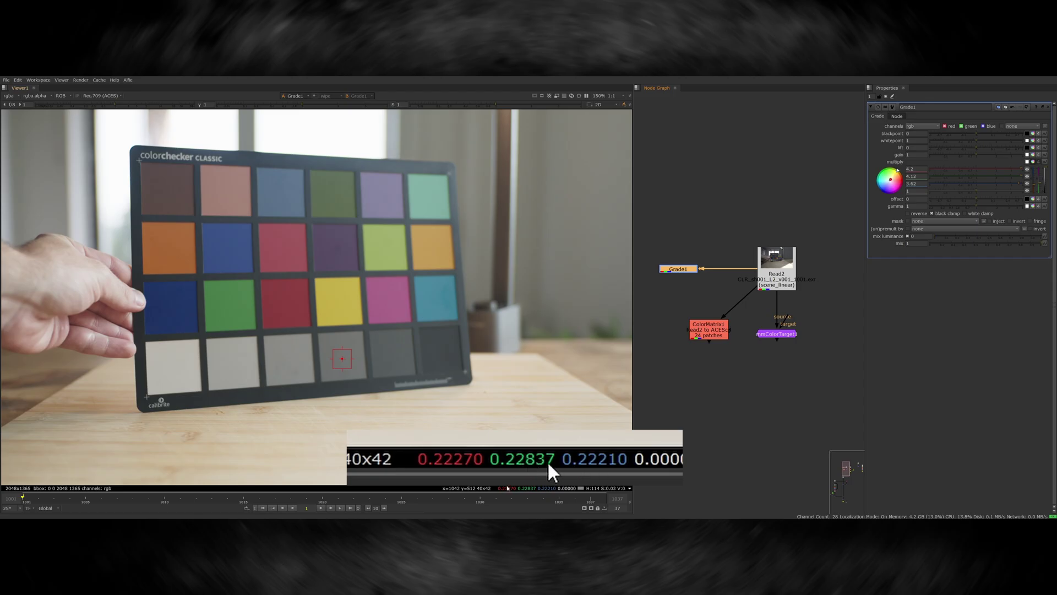
pyautogui.click(709, 329)
# Flip the viewer repeatedly between Grade1 and ColorMatrix1, ending on the colour-matrix result.
pyautogui.press('1')
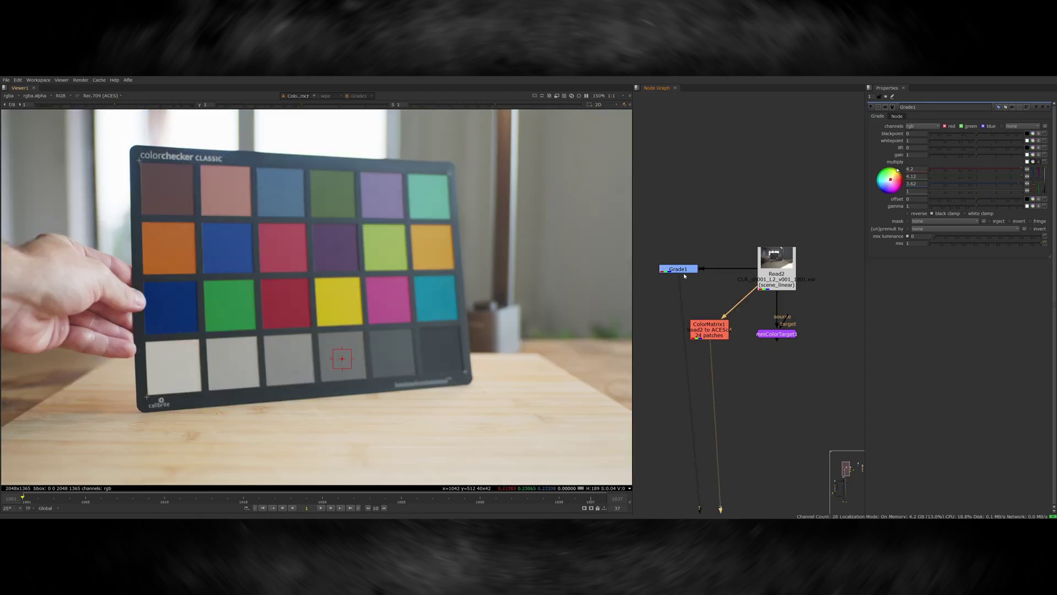
pyautogui.click(687, 270)
pyautogui.press('1')
pyautogui.press('2')
pyautogui.press('1')
pyautogui.press('2')
pyautogui.press('1')
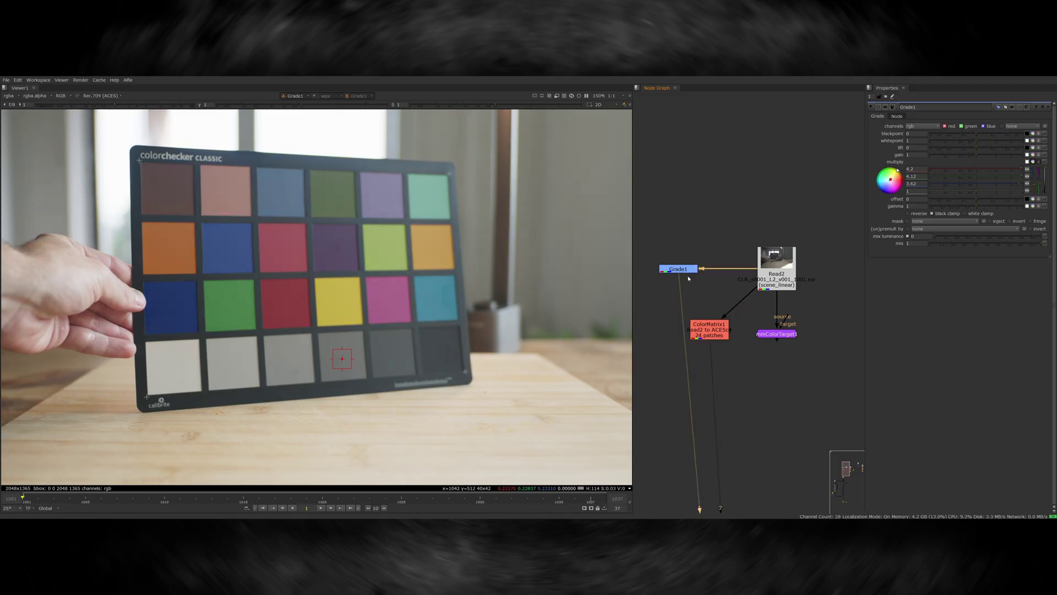
pyautogui.press('2')
pyautogui.press('1')
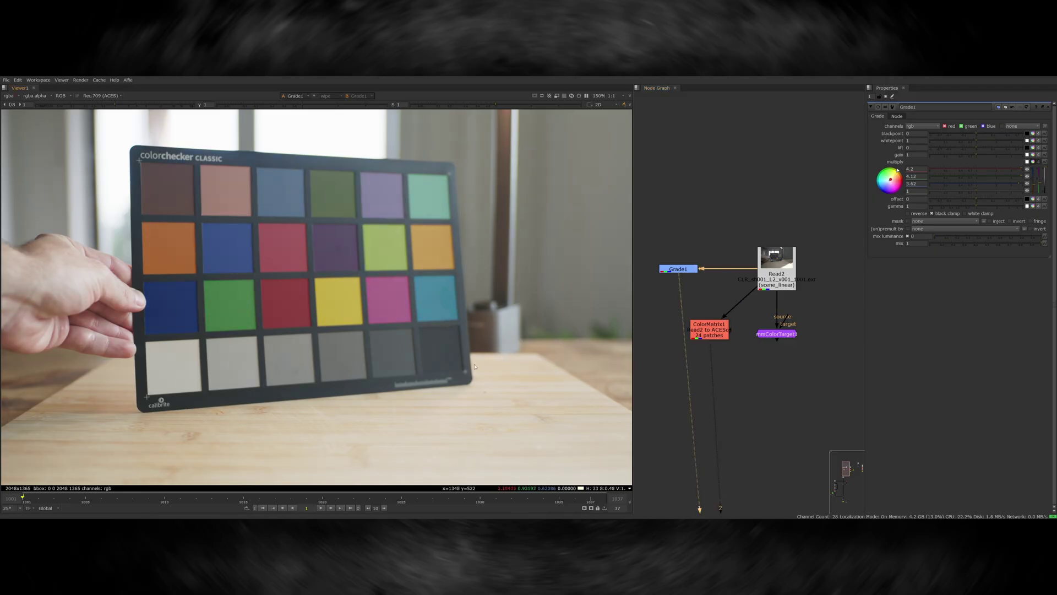
pyautogui.press('2')
pyautogui.scroll(-2, 468, 370)
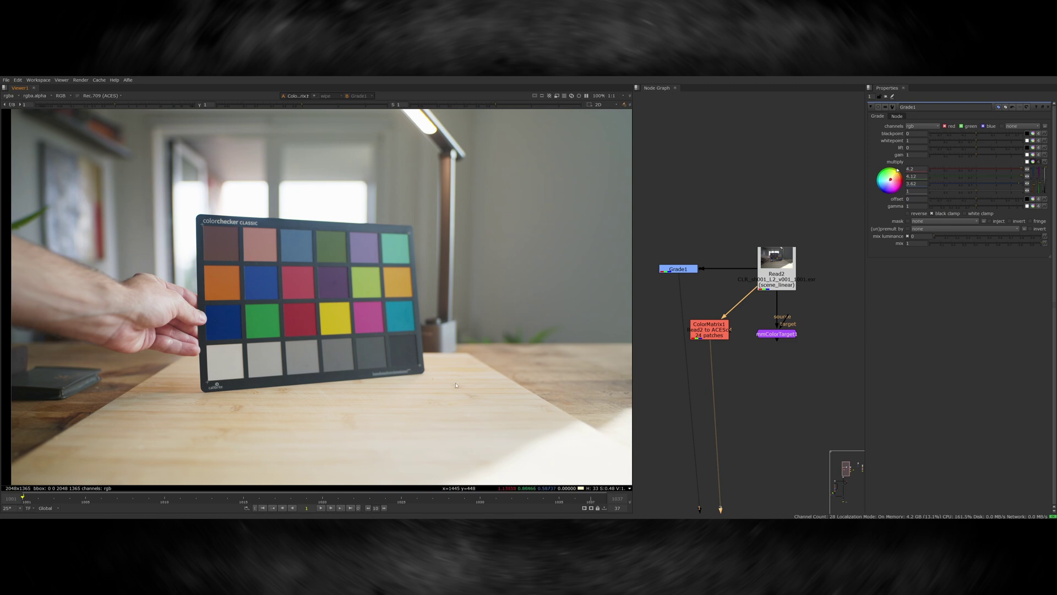
pyautogui.press('1')
pyautogui.press('2')
pyautogui.press('1')
pyautogui.press('2')
pyautogui.press('1')
pyautogui.press('2')
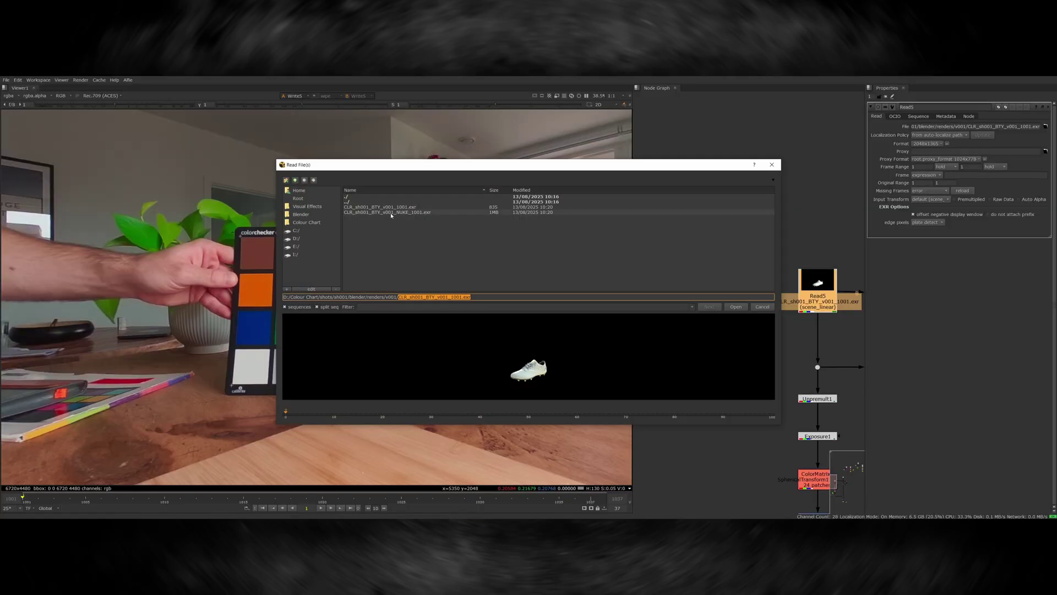
# Load the boot render as a Read beside Read5 and view it.
pyautogui.doubleClick(389, 209)
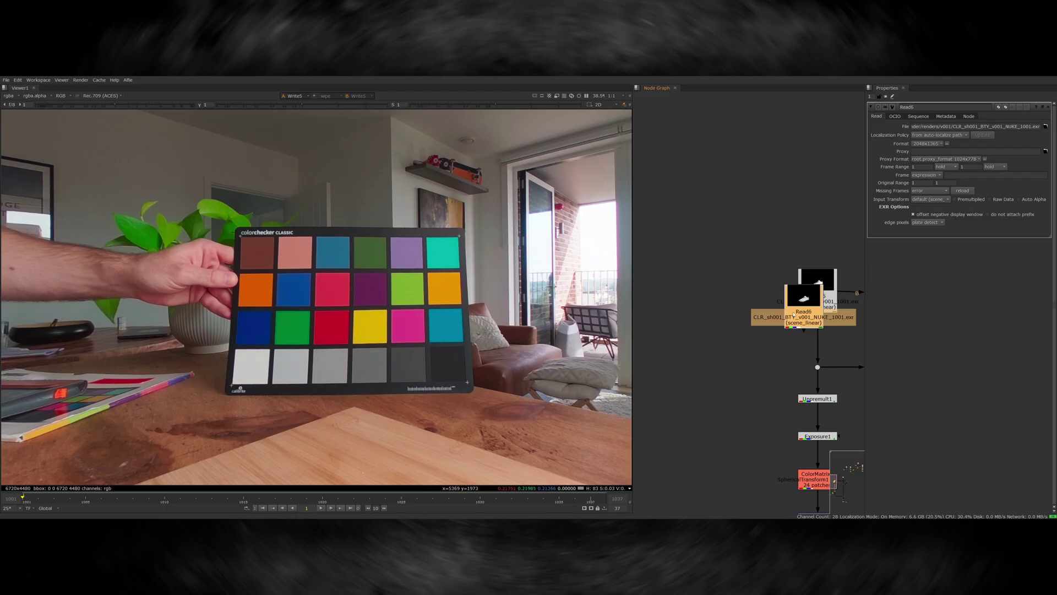
pyautogui.moveTo(794, 312); pyautogui.dragTo(730, 306)
pyautogui.press('1')
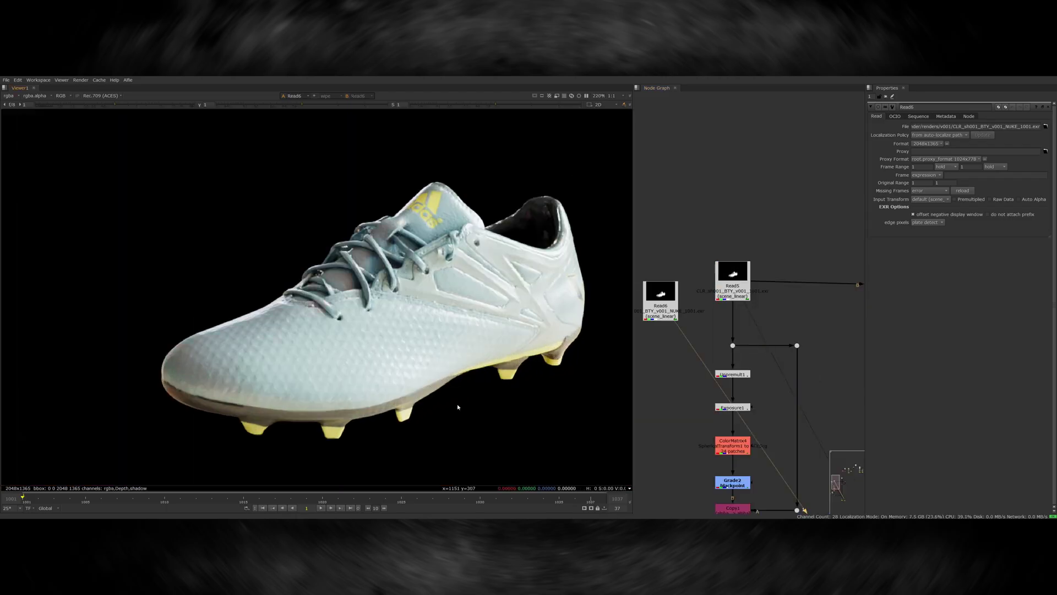
pyautogui.press('f')
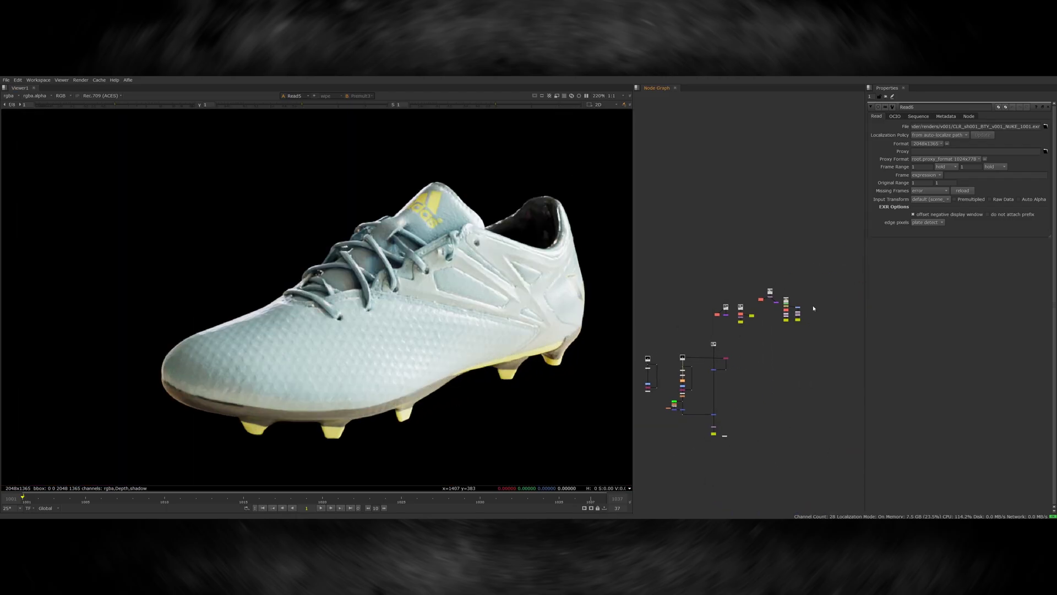
pyautogui.scroll(5, 782, 310)
pyautogui.scroll(-3, 798, 315)
pyautogui.scroll(3, 763, 318)
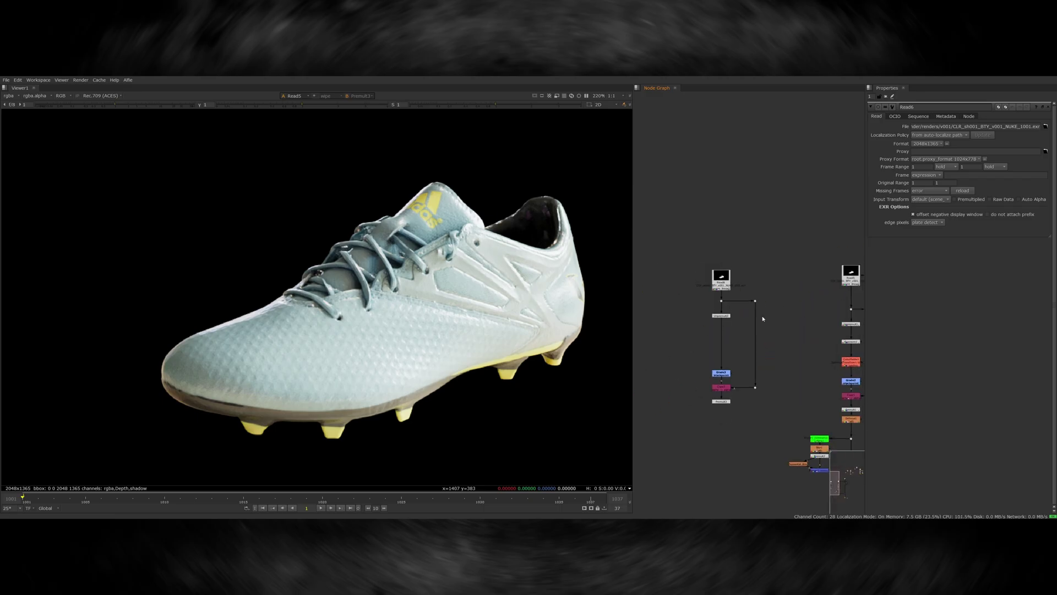
# Add a Grade under Unpremult2 with Reverse ticked and view it full frame.
pyautogui.press('g')
pyautogui.press('1')
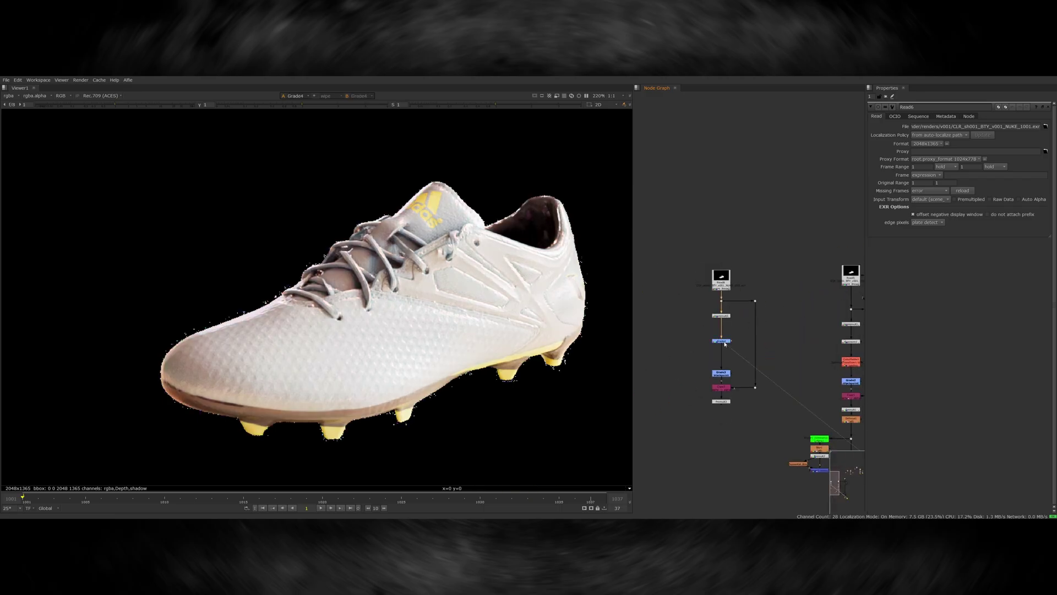
pyautogui.doubleClick(722, 341)
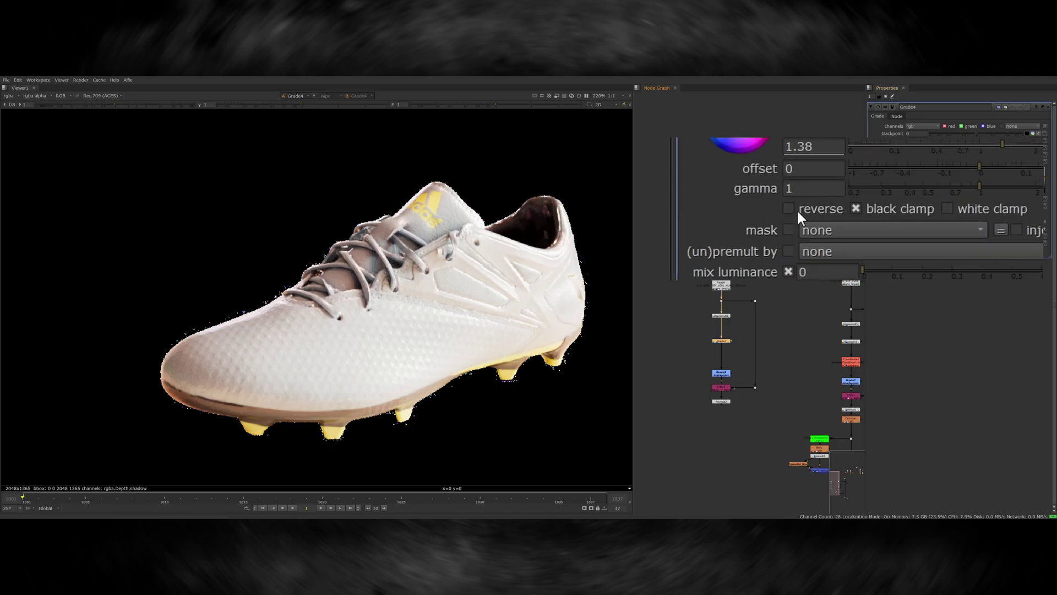
pyautogui.click(798, 210)
pyautogui.press('f')
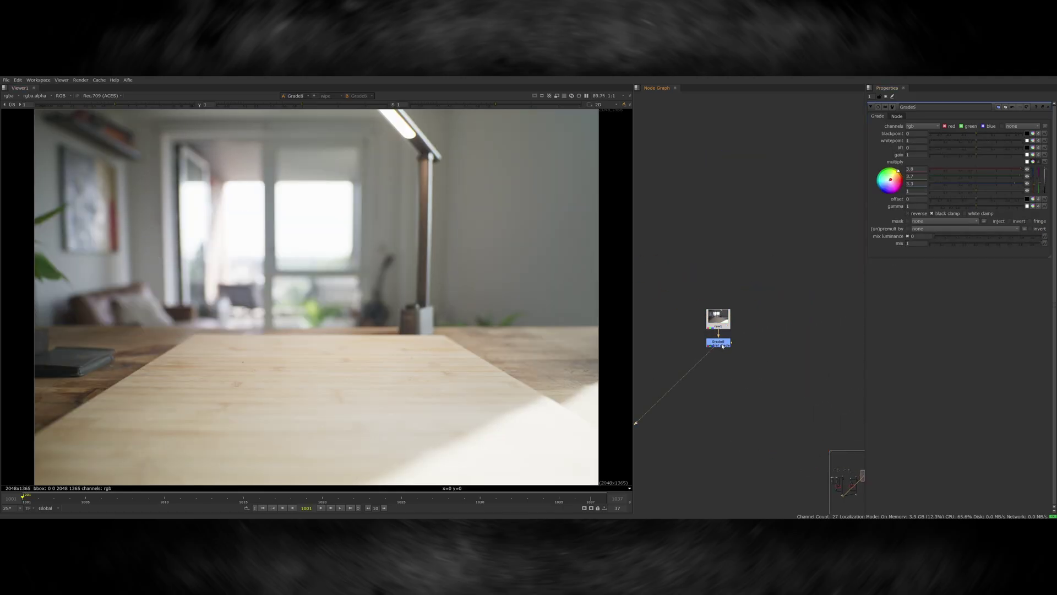
# Add a Merge node and wire its input into the comp's plate line.
pyautogui.press('Tab')
pyautogui.press('Return')
pyautogui.moveTo(771, 465); pyautogui.dragTo(832, 292)
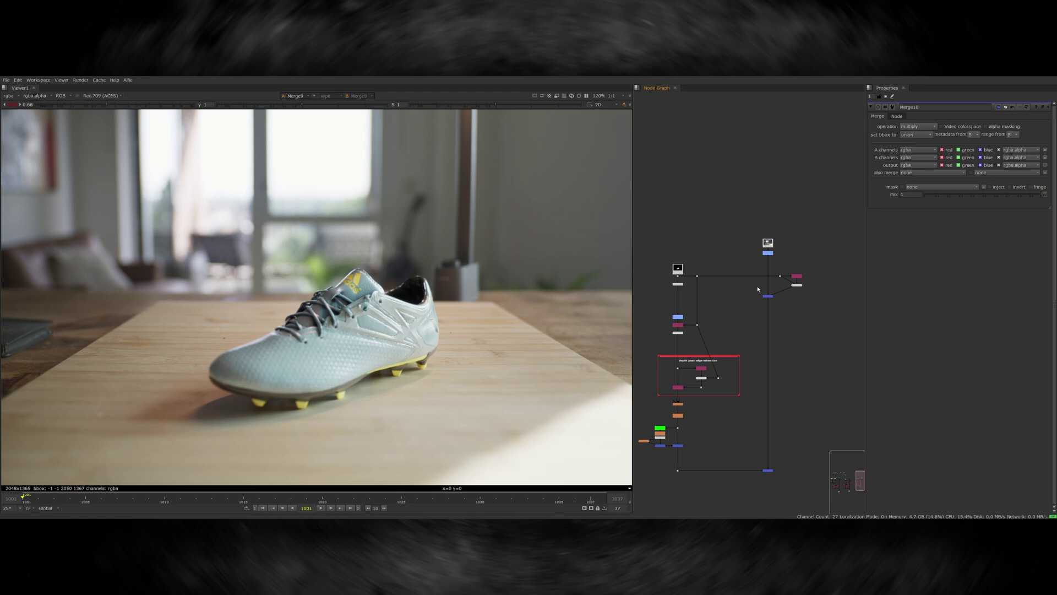
# Disable and re-enable the two boot nodes to compare against the clean plate.
pyautogui.moveTo(757, 287); pyautogui.dragTo(788, 482)
pyautogui.press('d')
pyautogui.press('d')
pyautogui.press('d')
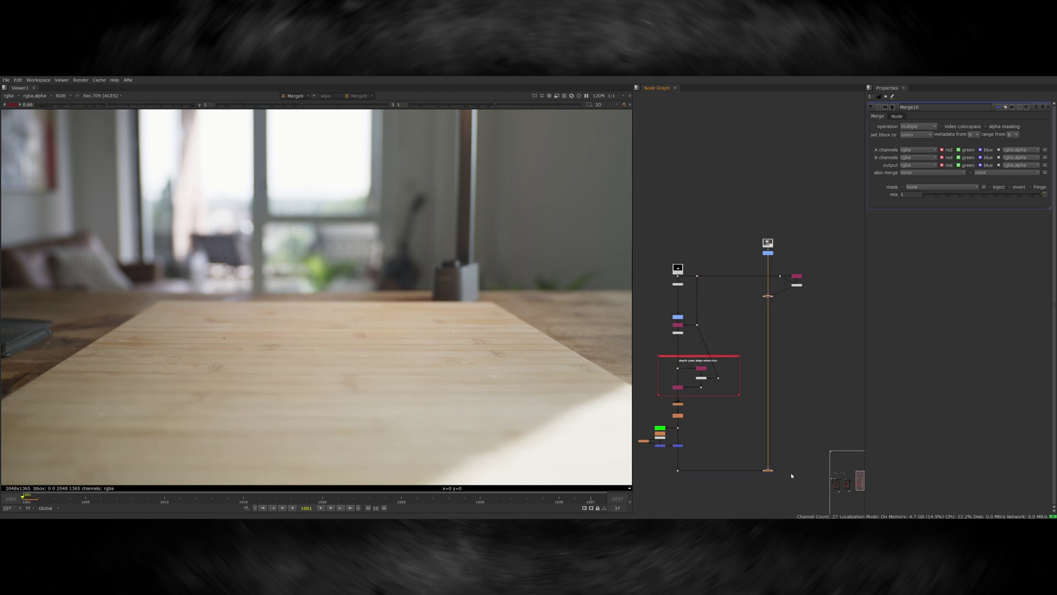
pyautogui.press('d')
pyautogui.press('d')
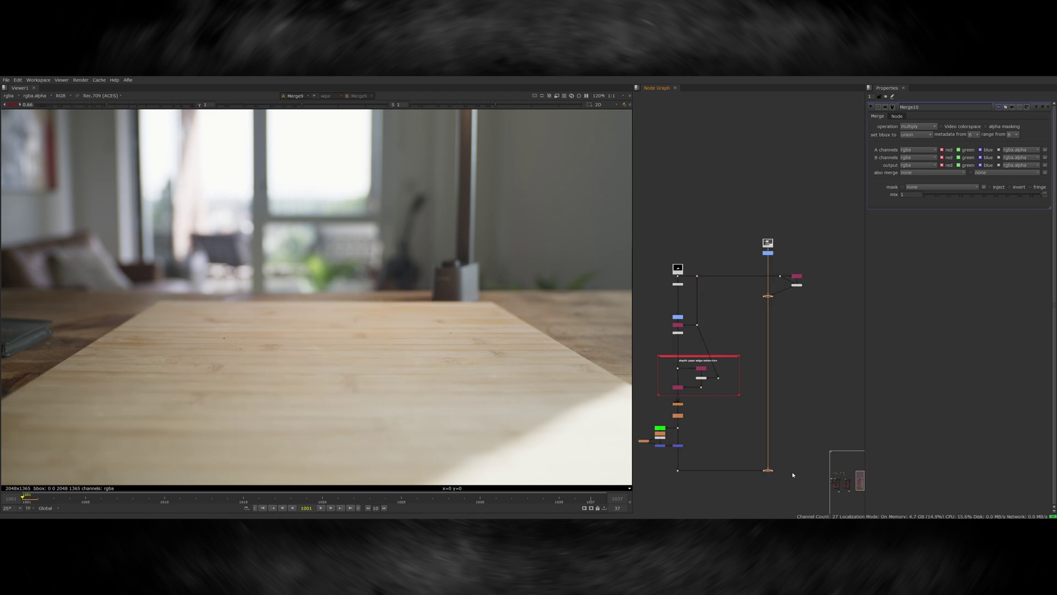